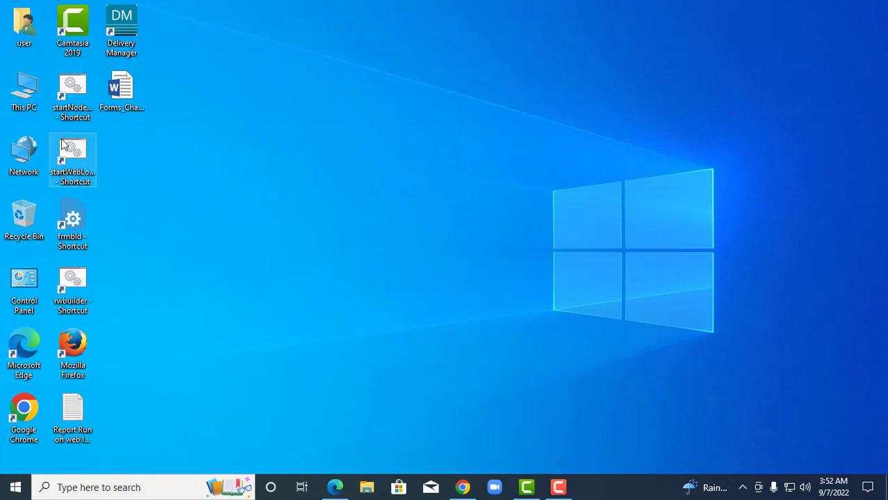
# Start the WebLogic server and the Node Manager as administrator.
pyautogui.rightClick(76, 153)
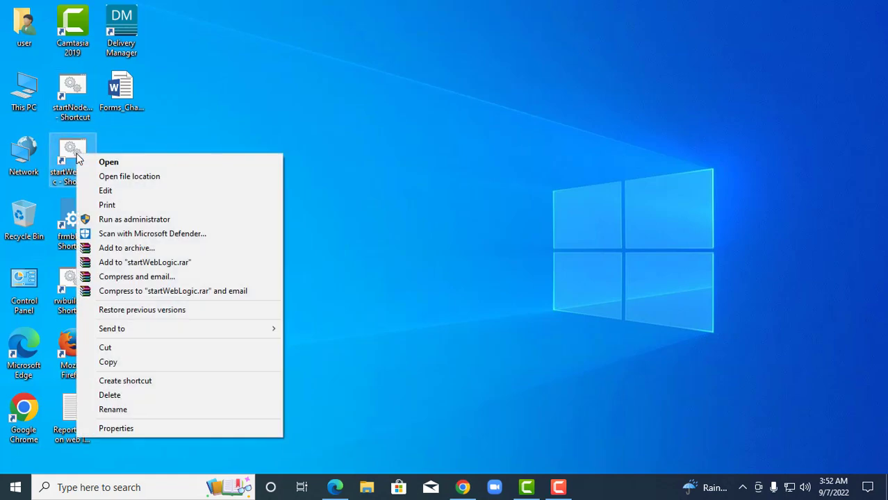
pyautogui.click(109, 219)
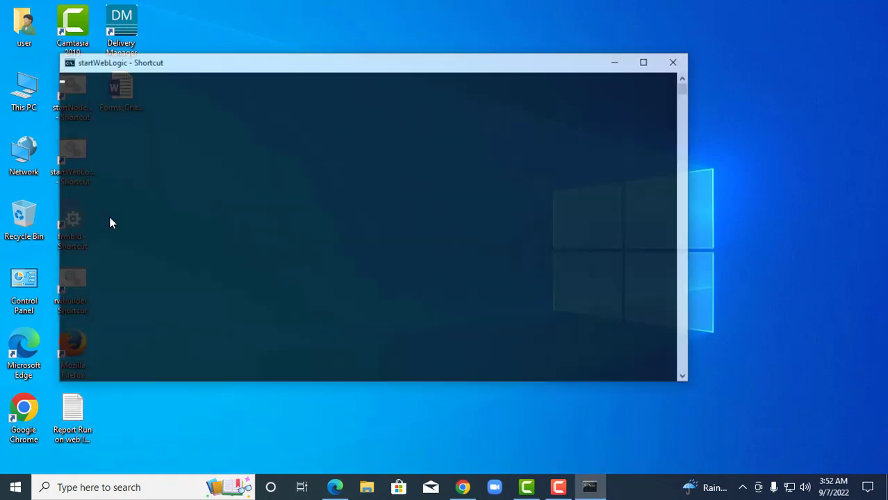
pyautogui.click(617, 60)
pyautogui.rightClick(66, 102)
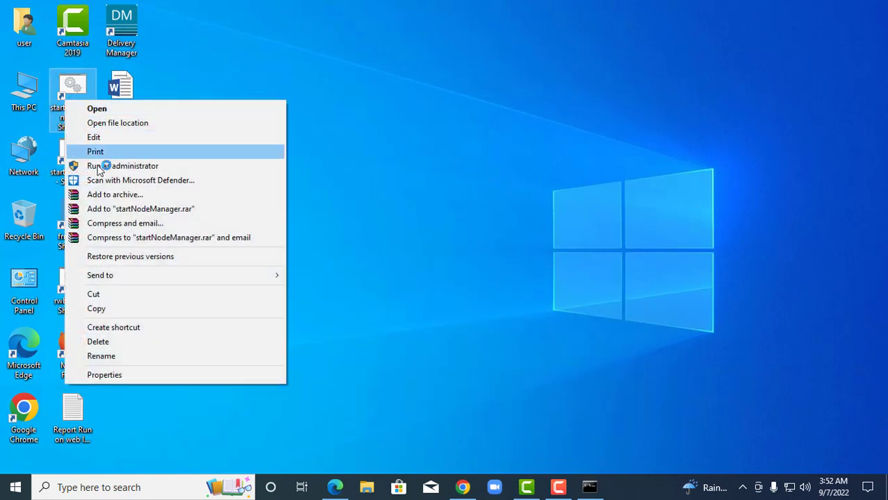
pyautogui.click(104, 166)
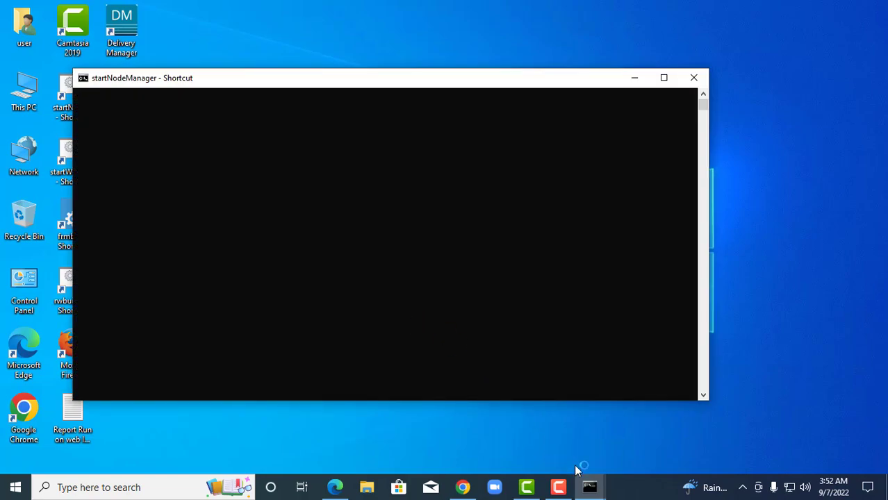
# Enter the WebLogic admin username and password at the boot prompt, then minimize both consoles.
pyautogui.moveTo(589, 485)
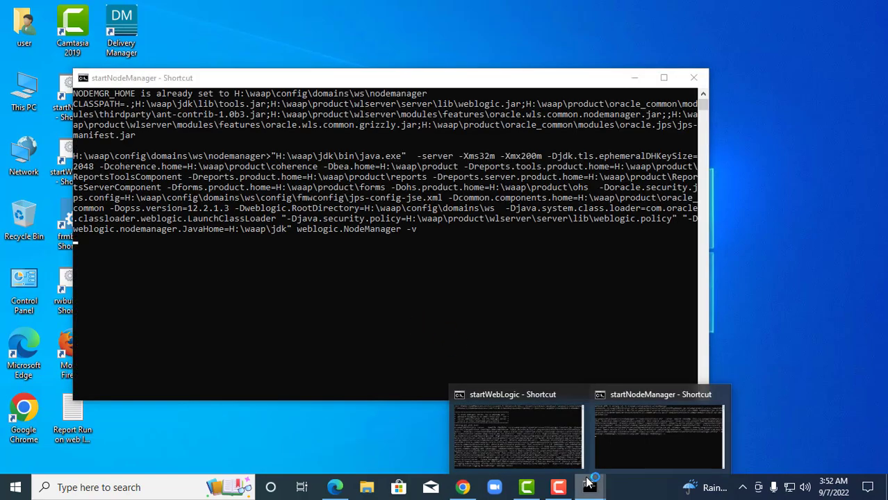
pyautogui.click(553, 432)
pyautogui.scroll(-1, 459, 347)
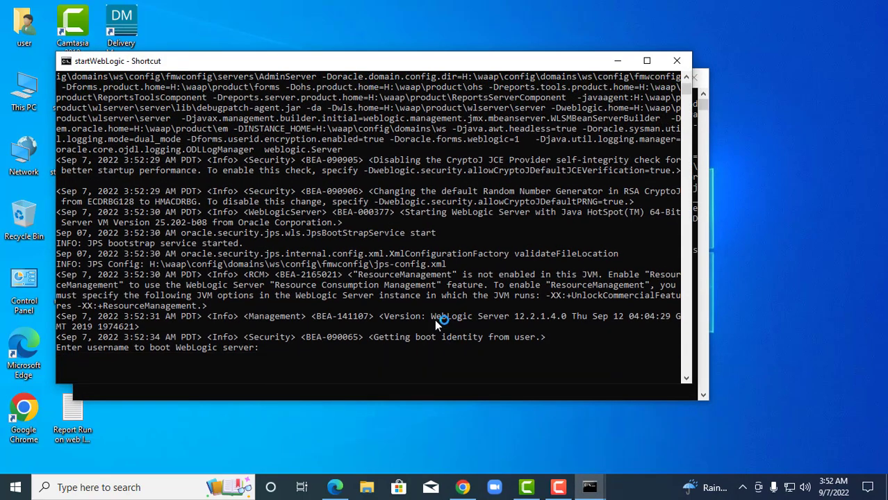
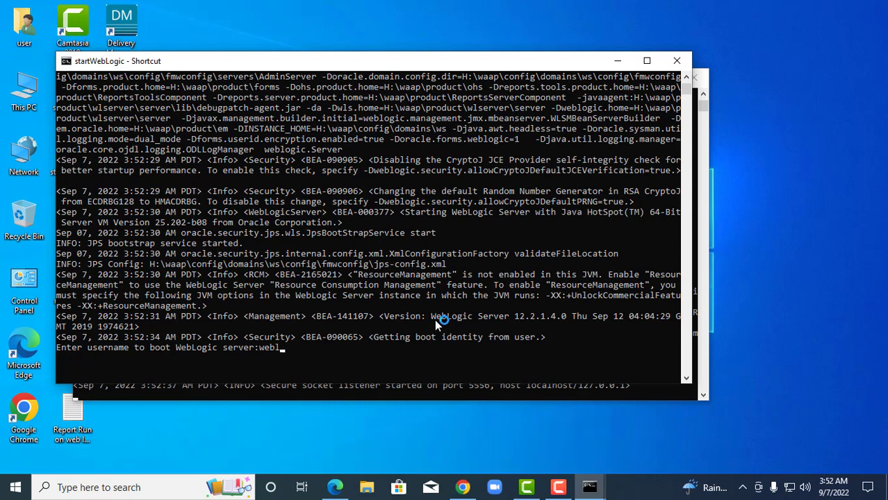
pyautogui.press('Return')
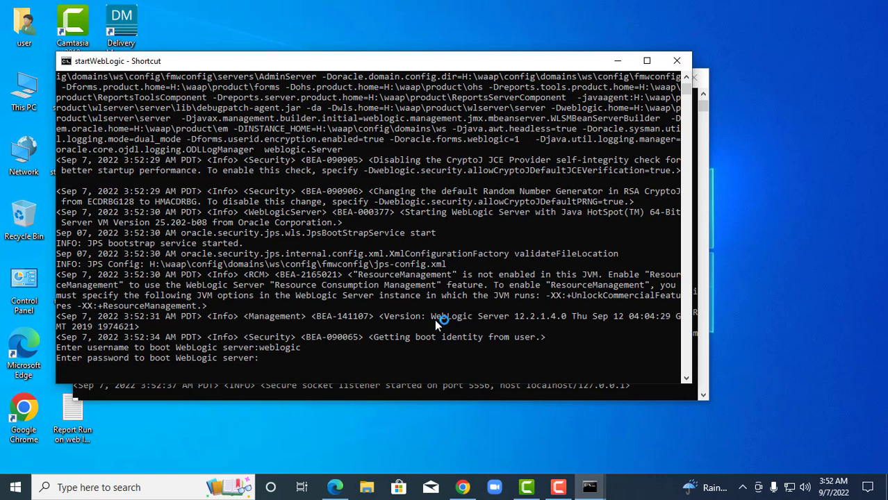
pyautogui.press('Return')
pyautogui.click(616, 61)
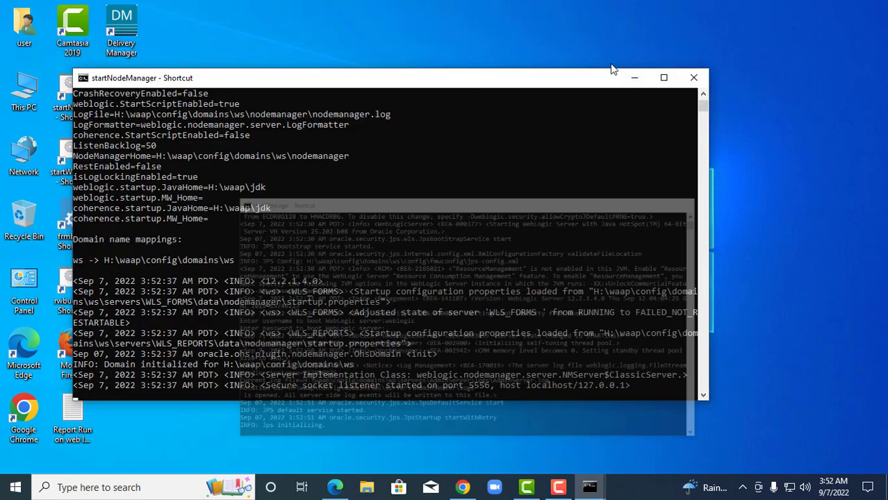
pyautogui.click(629, 78)
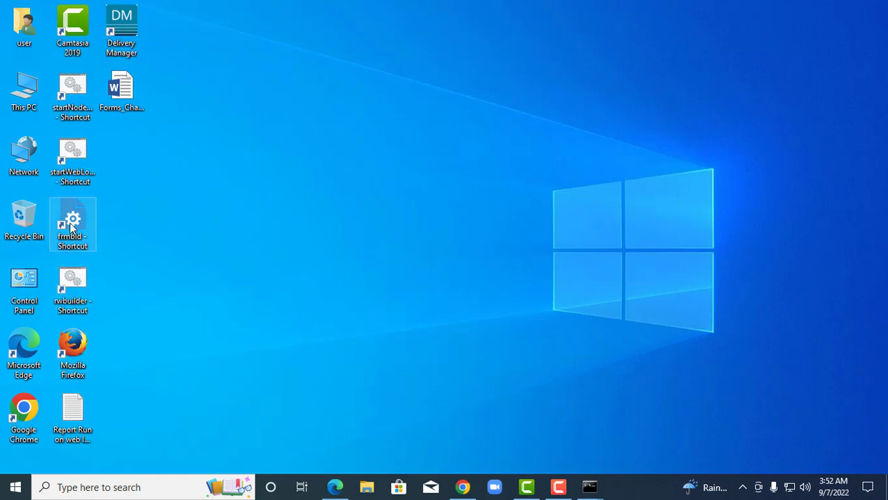
# Launch Forms Builder from the frmbld shortcut as administrator.
pyautogui.rightClick(71, 223)
pyautogui.click(108, 214)
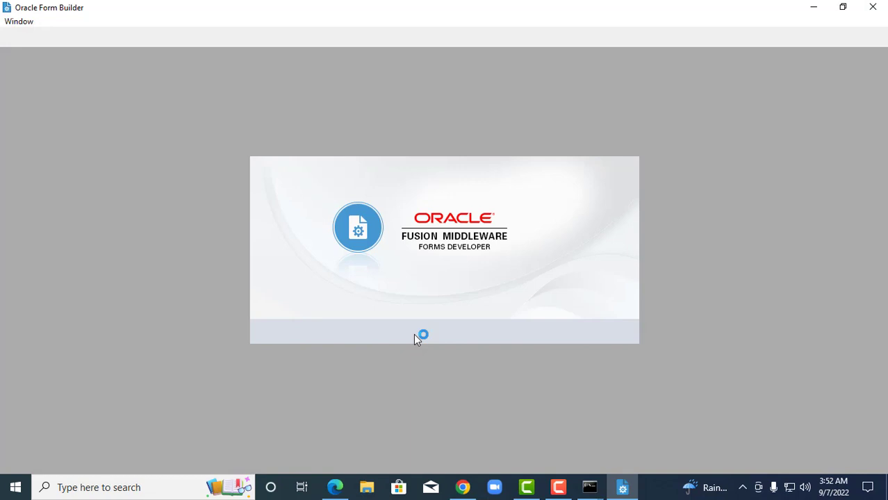
# In the course PDF, scroll to page 223 and select the first What Are Editors? paragraph.
pyautogui.click(339, 487)
pyautogui.scroll(-2, 342, 365)
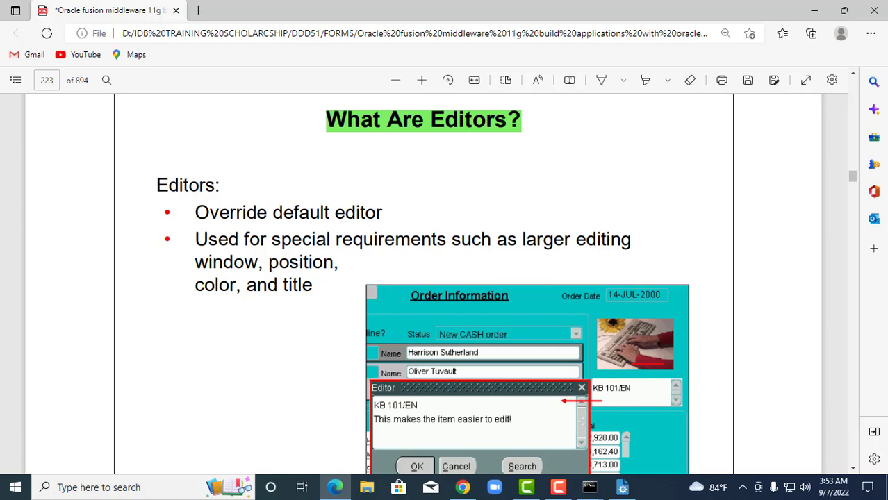
pyautogui.scroll(-5, 734, 224)
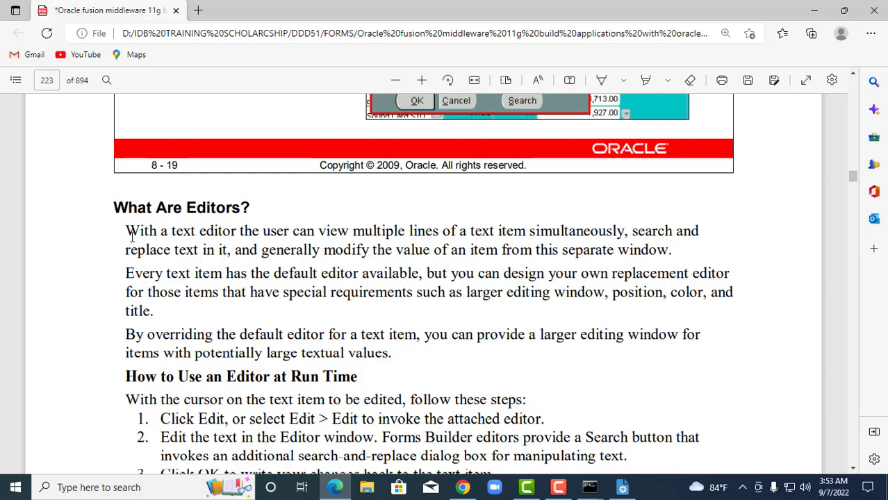
pyautogui.moveTo(128, 234); pyautogui.dragTo(671, 258)
# Highlight the selected What Are Editors? paragraph in green.
pyautogui.rightClick(670, 257)
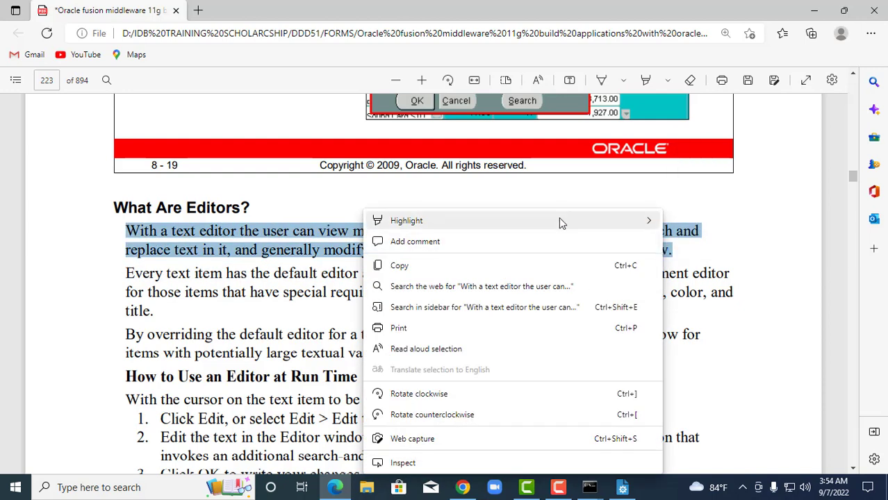
pyautogui.moveTo(559, 218)
pyautogui.click(684, 241)
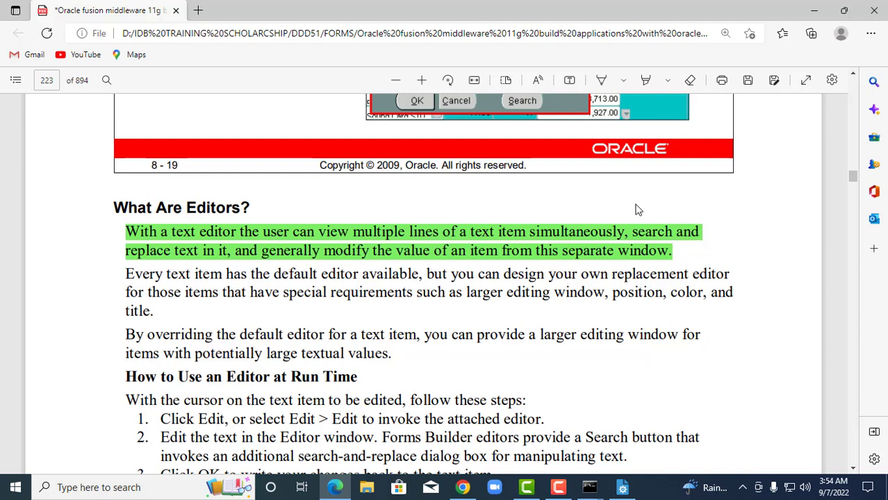
# Scroll the PDF on to page 224, then return to Forms Builder.
pyautogui.scroll(-3, 626, 205)
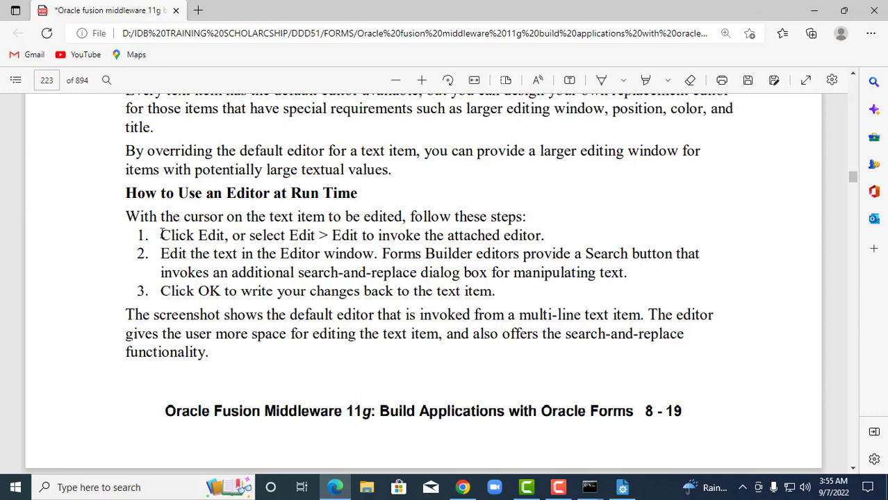
pyautogui.scroll(-6, 203, 271)
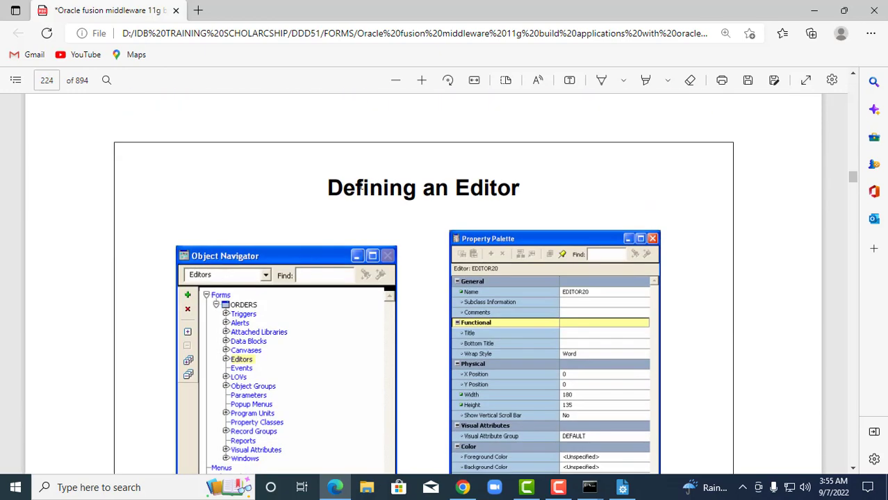
pyautogui.scroll(-2, 551, 422)
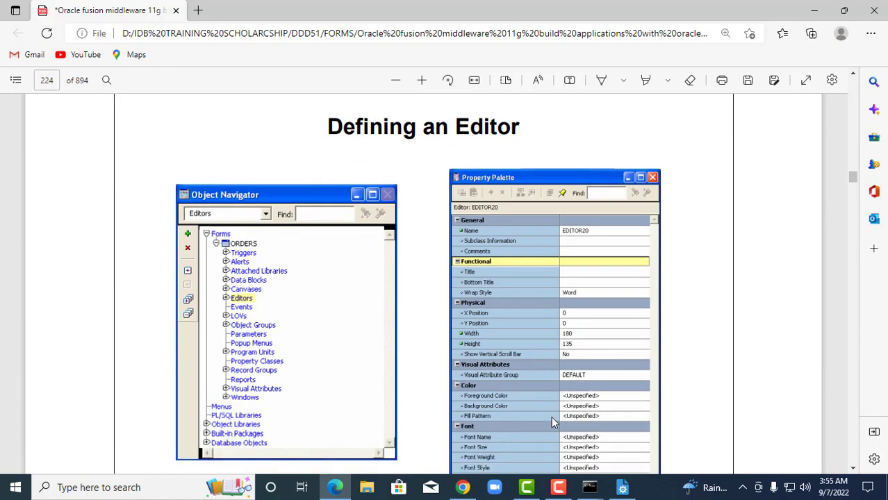
pyautogui.click(623, 487)
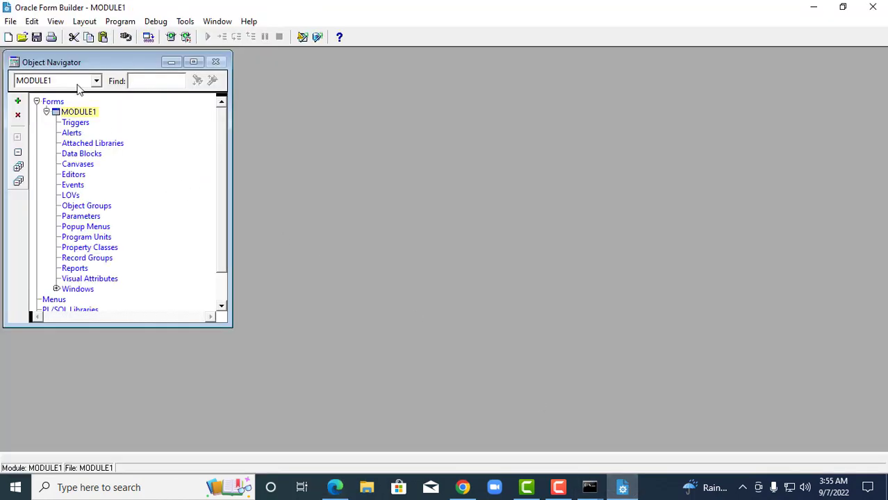
# Open COMPANY.fmb and connect to the orcl database with the database user's credentials.
pyautogui.click(21, 37)
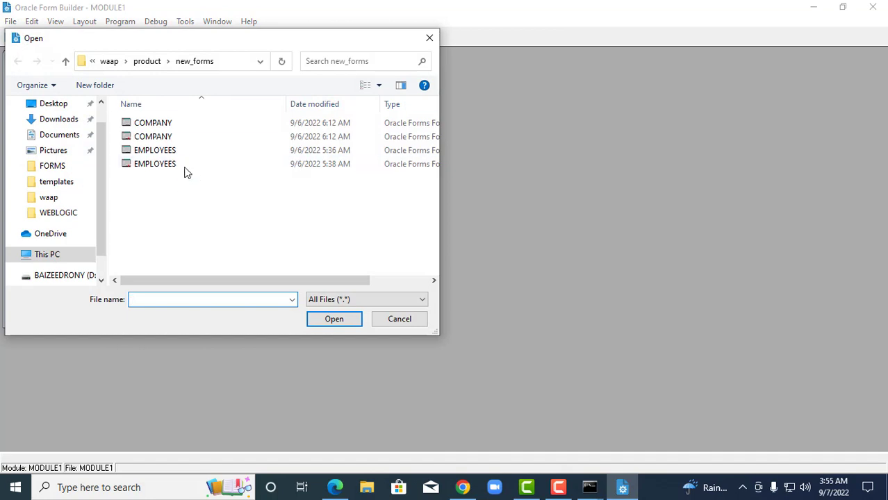
pyautogui.doubleClick(162, 125)
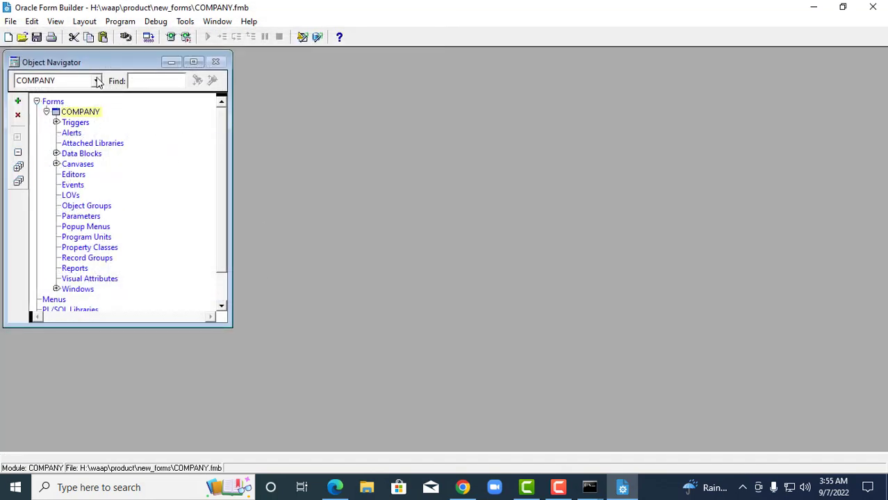
pyautogui.click(126, 37)
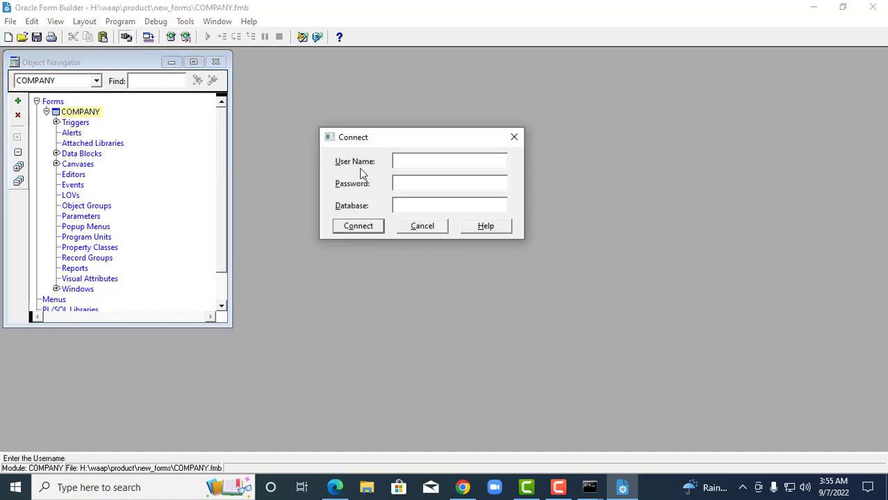
pyautogui.write('d')
pyautogui.press('BackSpace')
pyautogui.write('shop')
pyautogui.press('Tab')
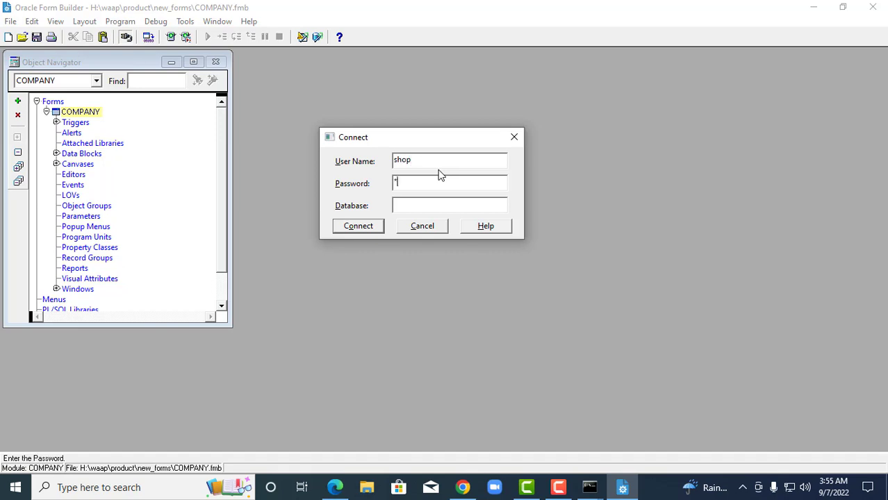
pyautogui.press('Tab')
pyautogui.write('orcl')
pyautogui.press('Return')
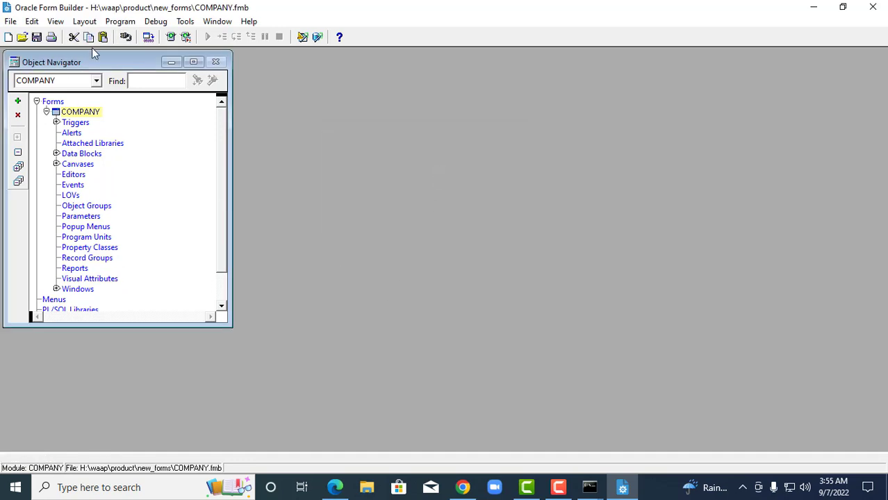
# Open the COMPANY form's canvas layout maximized and select the COMPANY_ADDRESS field.
pyautogui.rightClick(56, 112)
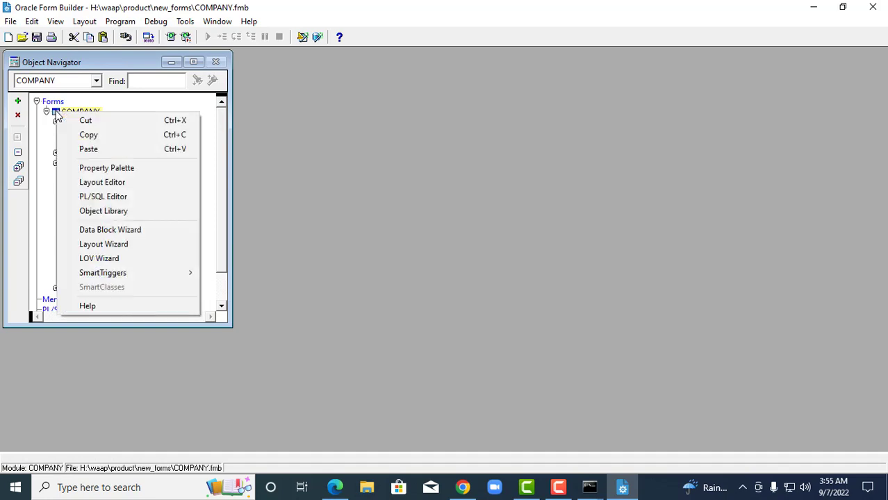
pyautogui.click(104, 182)
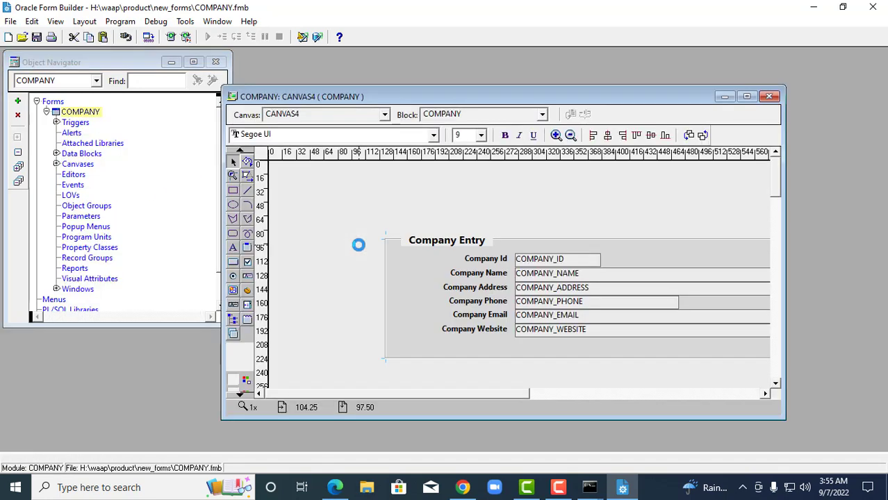
pyautogui.click(746, 96)
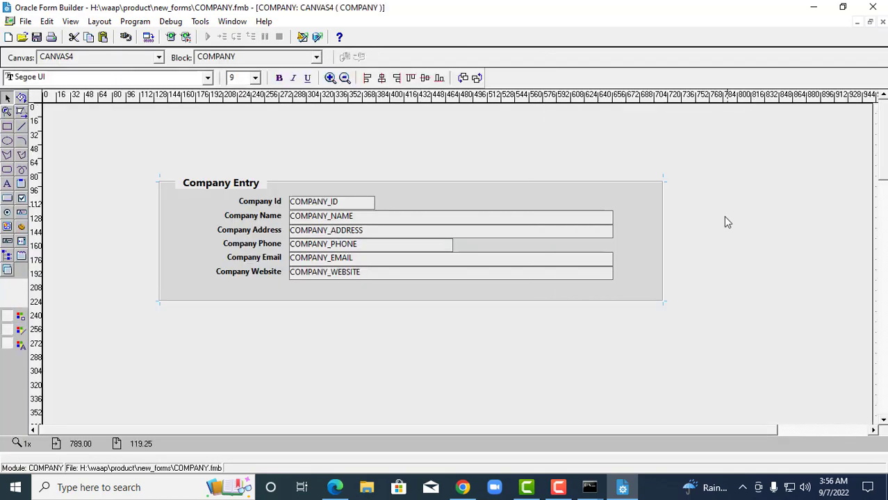
pyautogui.click(333, 230)
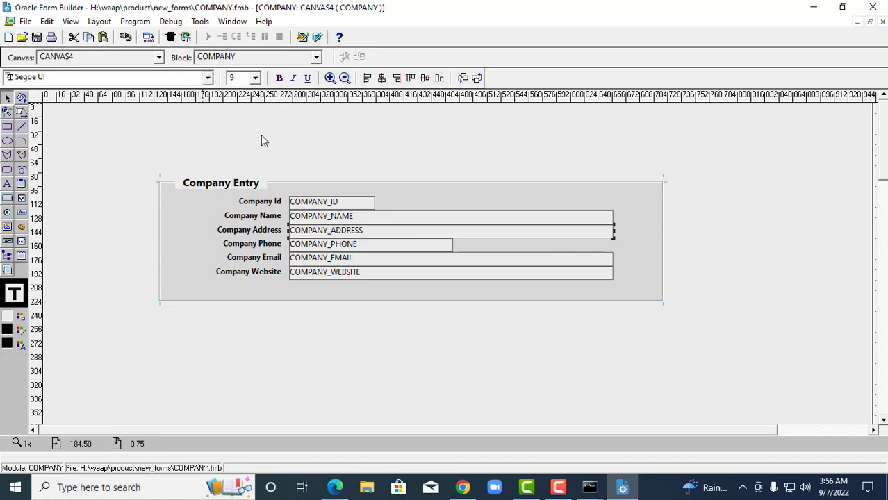
# Check the WebLogic server console output, then minimize it again.
pyautogui.moveTo(589, 482)
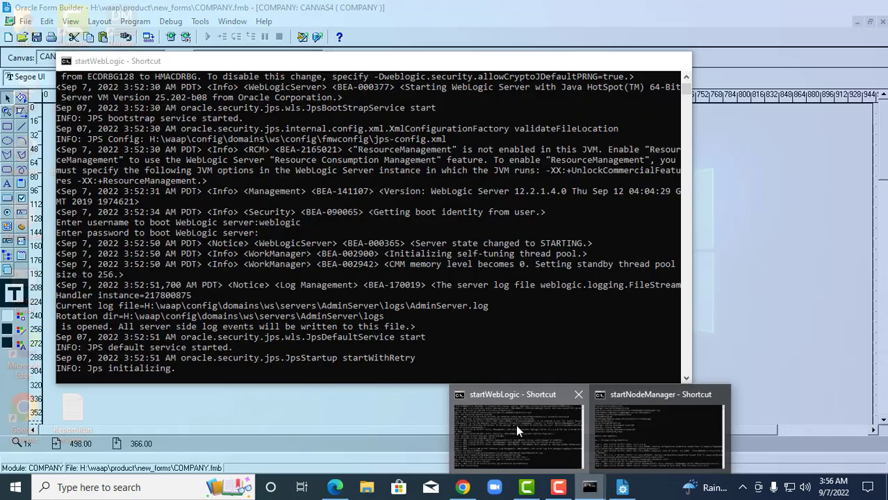
pyautogui.click(516, 425)
pyautogui.scroll(-2, 477, 296)
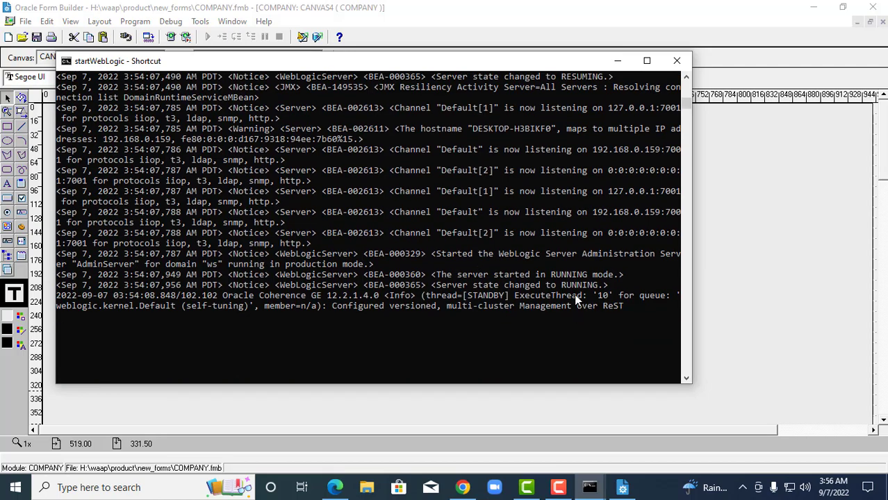
pyautogui.click(614, 61)
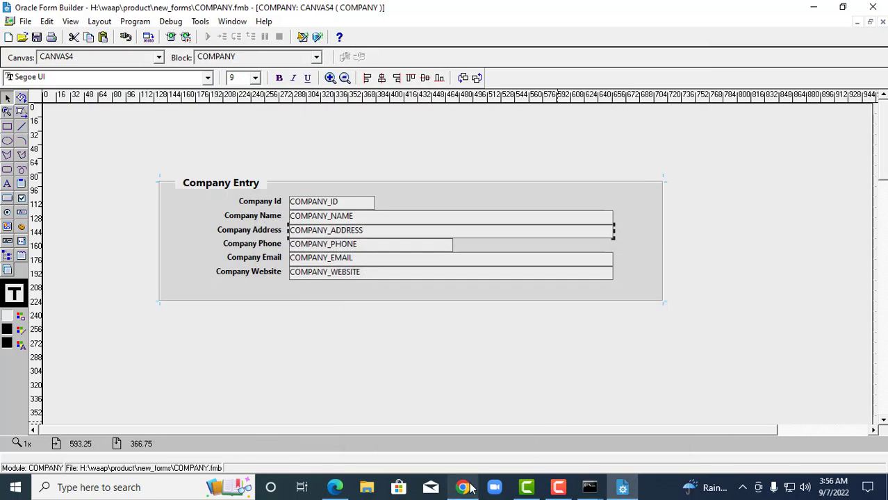
# Open the WebLogic console at localhost:7001/console in a new tab and log in as admin.
pyautogui.click(462, 487)
pyautogui.click(727, 11)
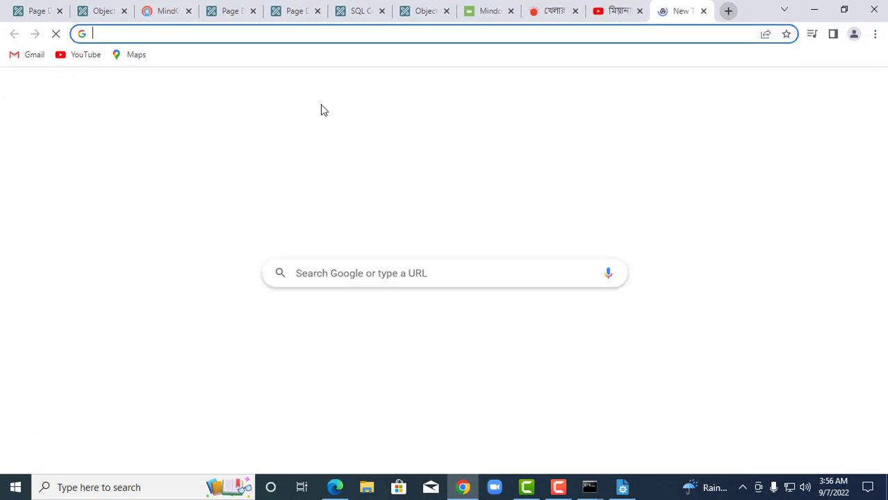
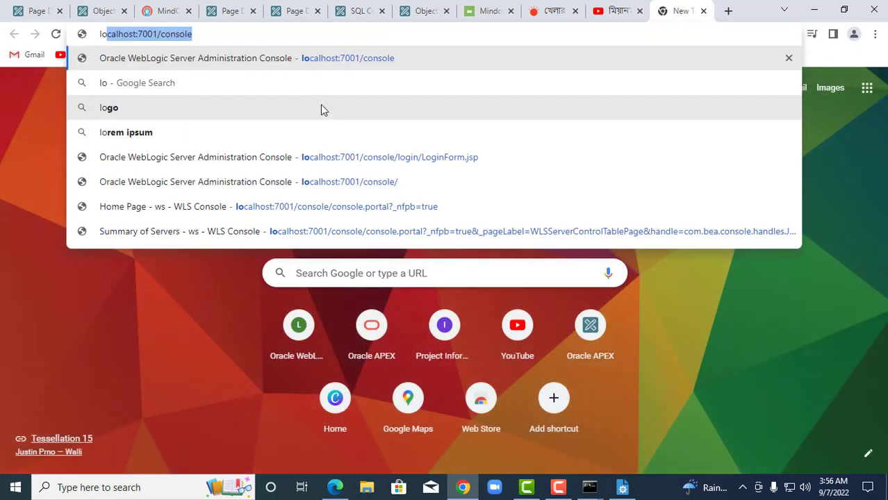
pyautogui.press('Return')
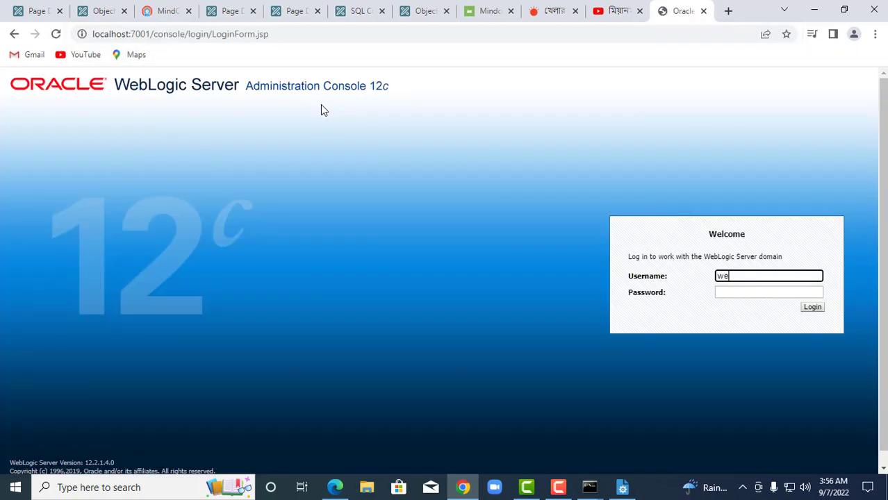
pyautogui.press('Tab')
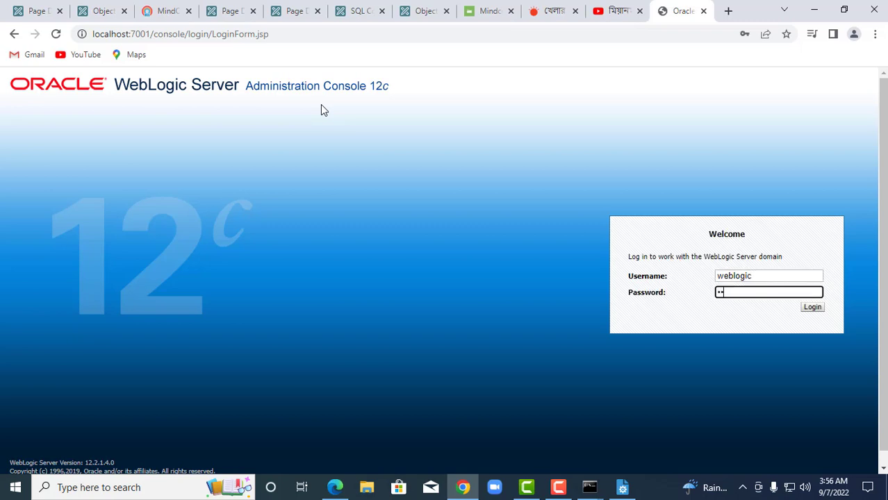
pyautogui.press('Return')
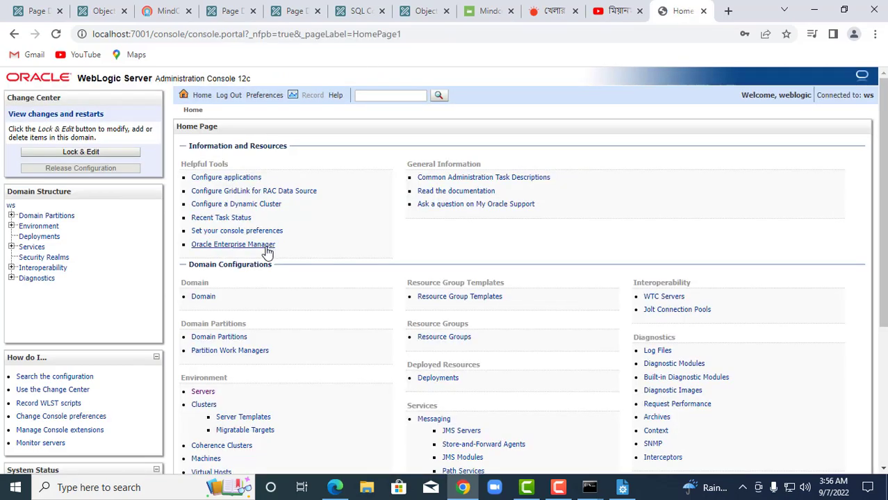
# Start the WLS_FORMS server from Environment > Servers > Control and confirm.
pyautogui.click(12, 225)
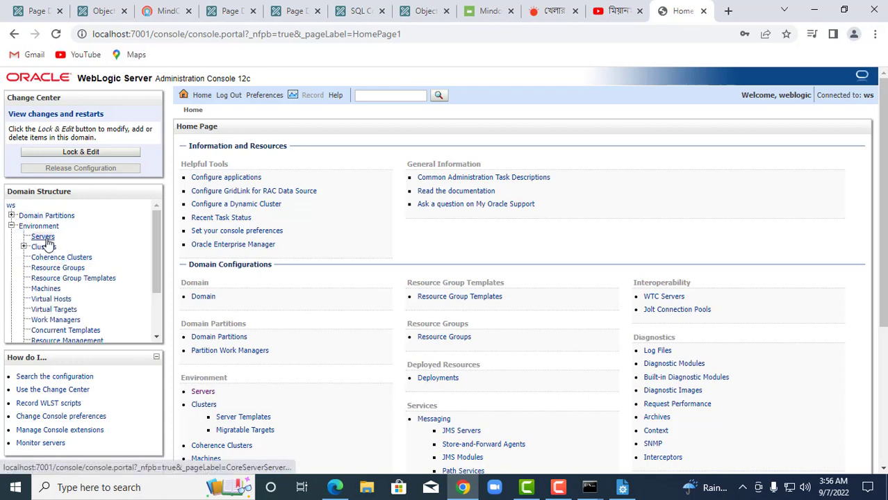
pyautogui.click(44, 238)
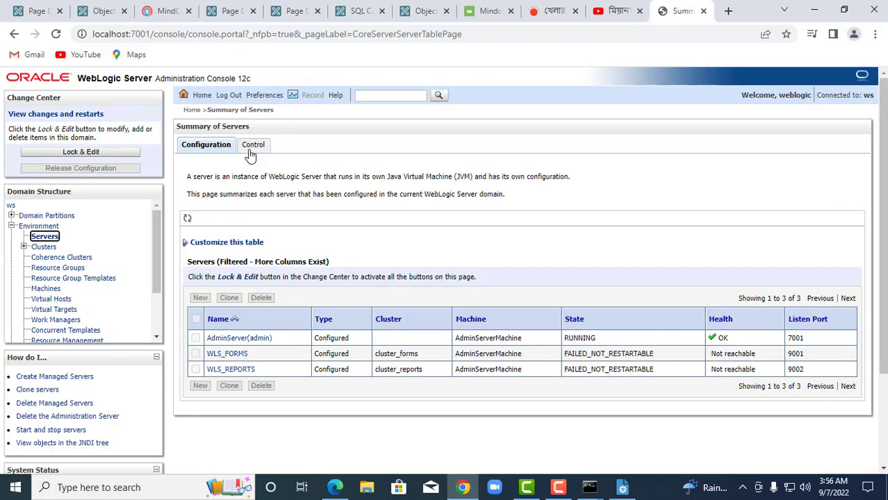
pyautogui.click(252, 149)
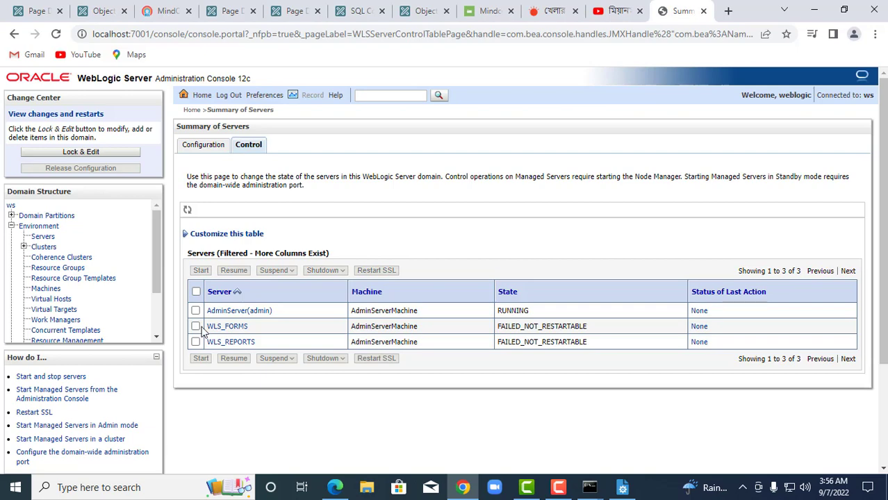
pyautogui.click(196, 326)
pyautogui.click(200, 358)
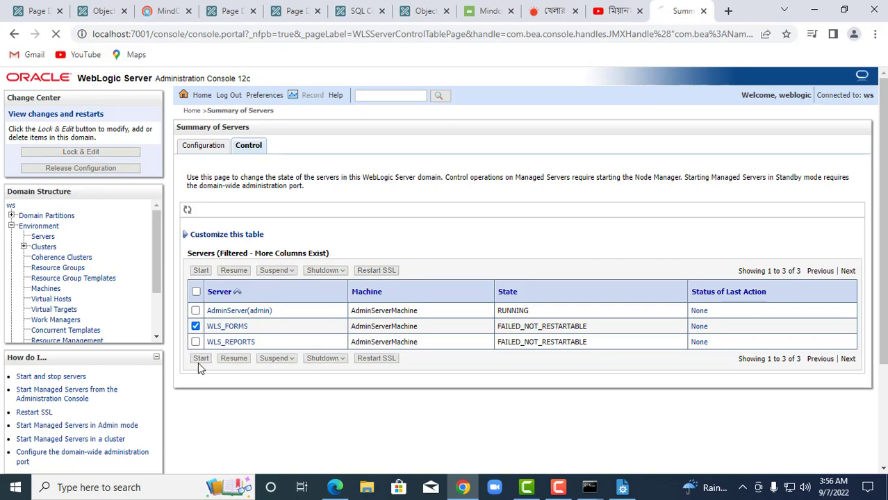
pyautogui.click(189, 220)
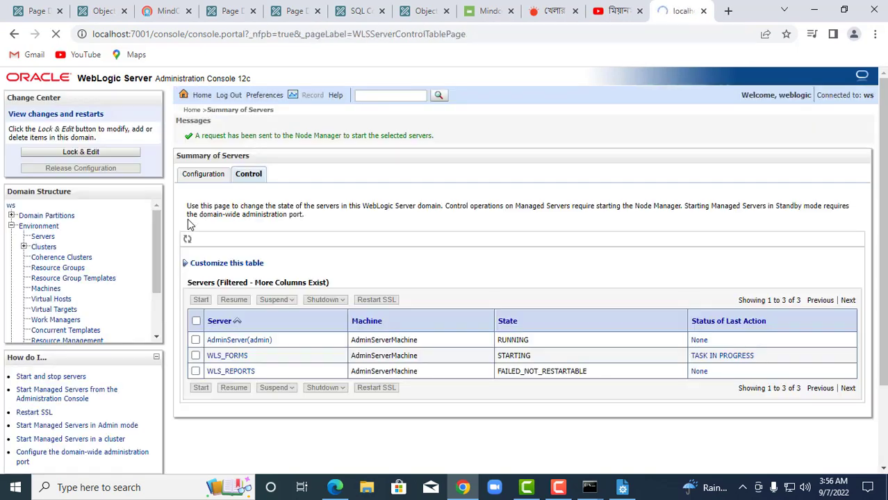
pyautogui.click(623, 488)
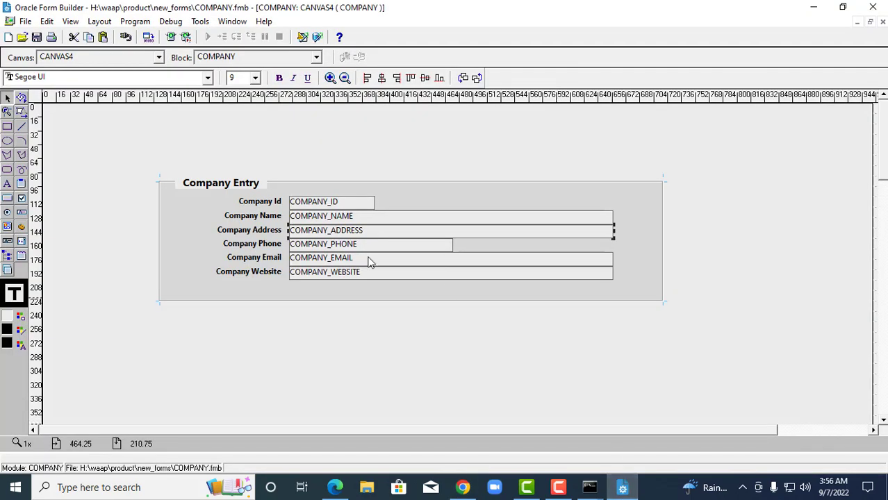
# Open COMPANY_NAME's Property Palette, scroll through its properties, then close it.
pyautogui.click(347, 217)
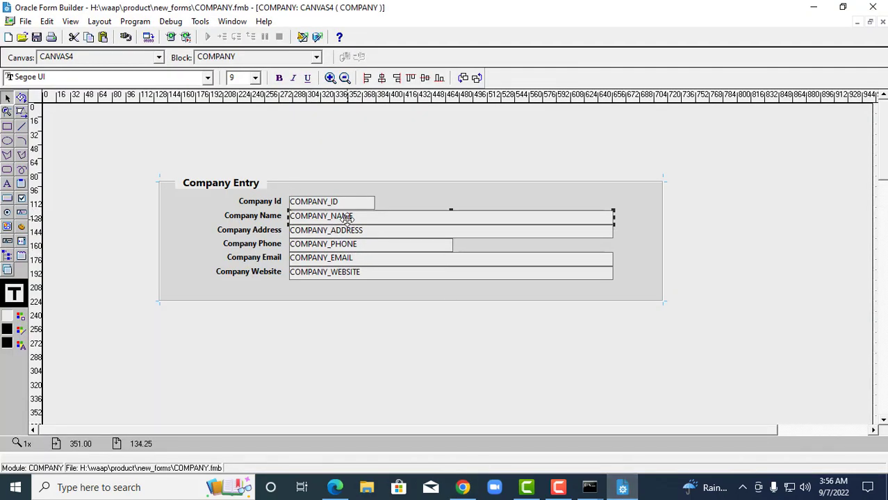
pyautogui.doubleClick(347, 218)
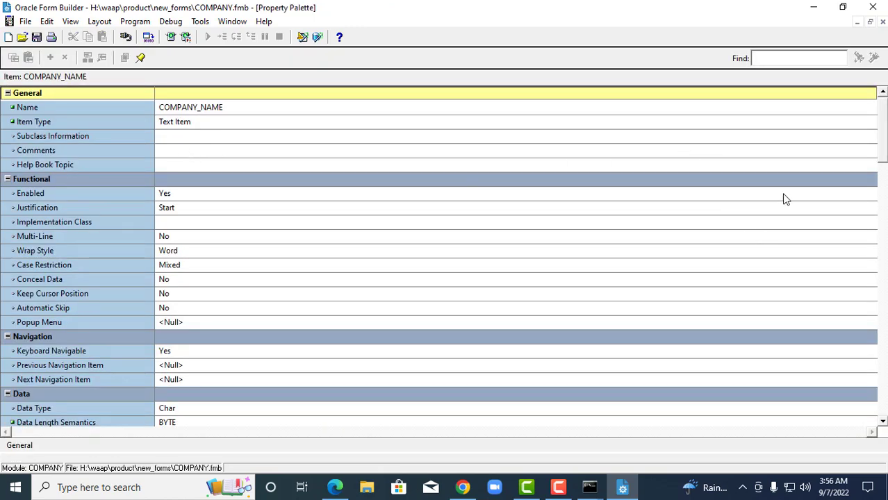
pyautogui.moveTo(884, 139); pyautogui.dragTo(885, 154)
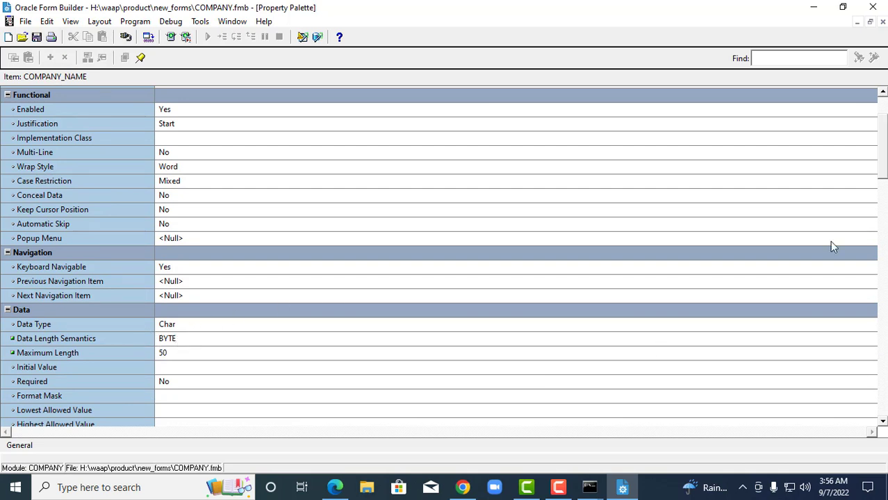
pyautogui.click(870, 22)
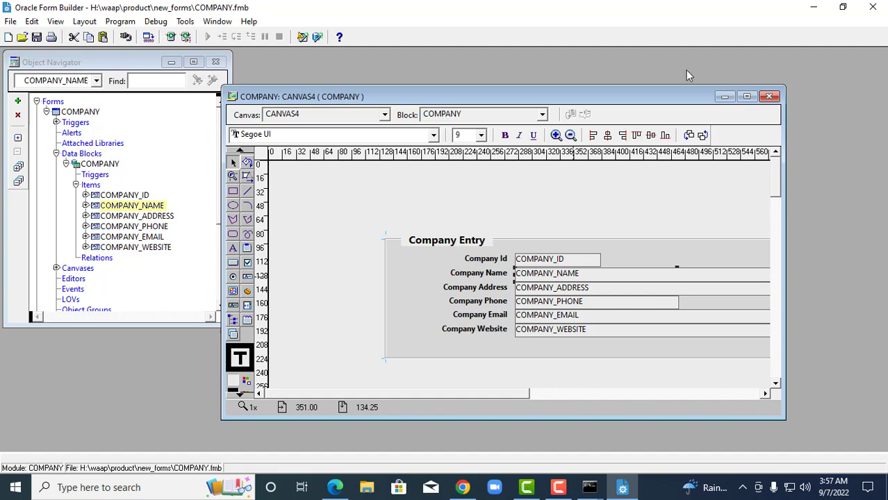
# Try running the COMPANY form, dismiss the FRM-10142 listener error, and check WLS_FORMS status.
pyautogui.click(172, 37)
pyautogui.click(431, 295)
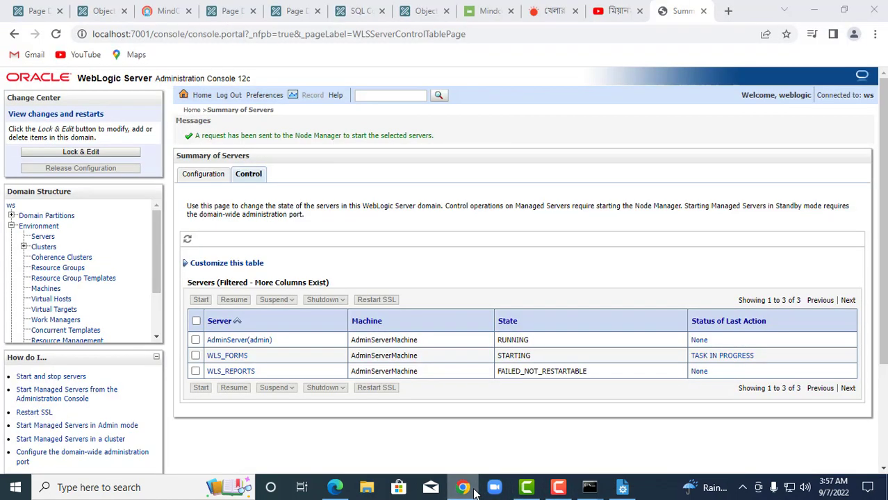
pyautogui.click(462, 487)
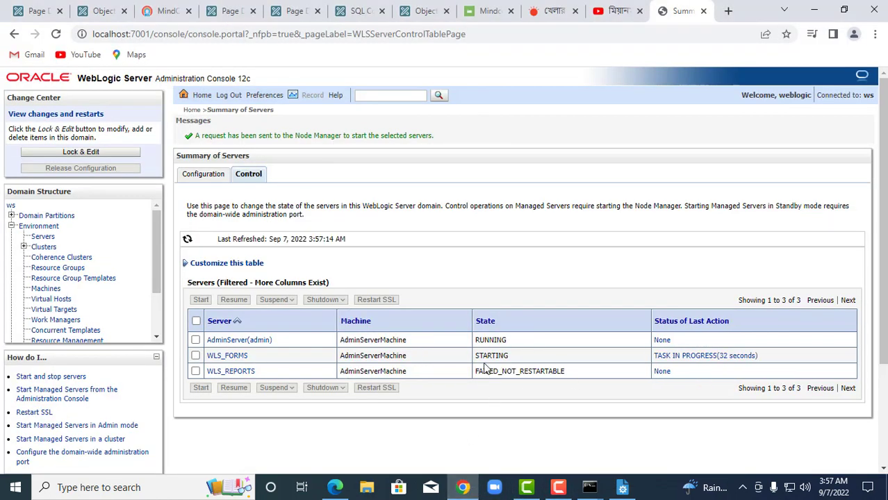
pyautogui.moveTo(475, 355); pyautogui.dragTo(508, 356)
# Back in Forms Builder, maximize the canvas, deselect COMPANY_NAME and run the form again.
pyautogui.click(623, 487)
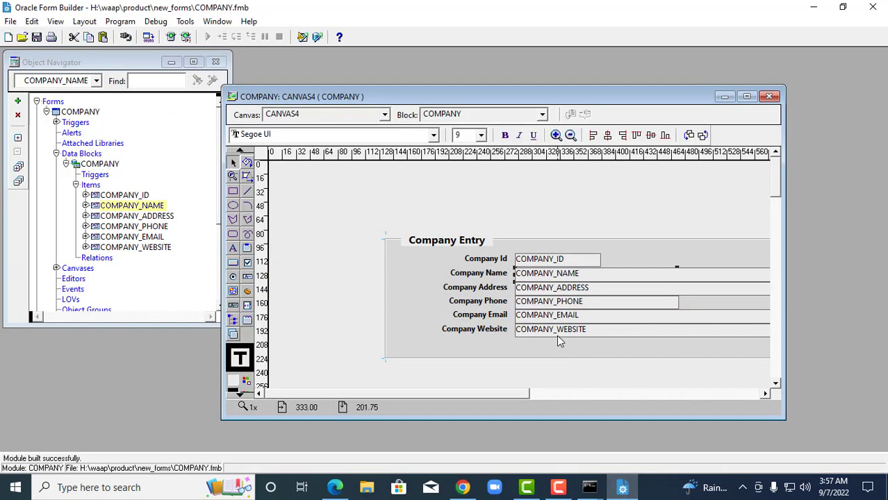
pyautogui.click(747, 96)
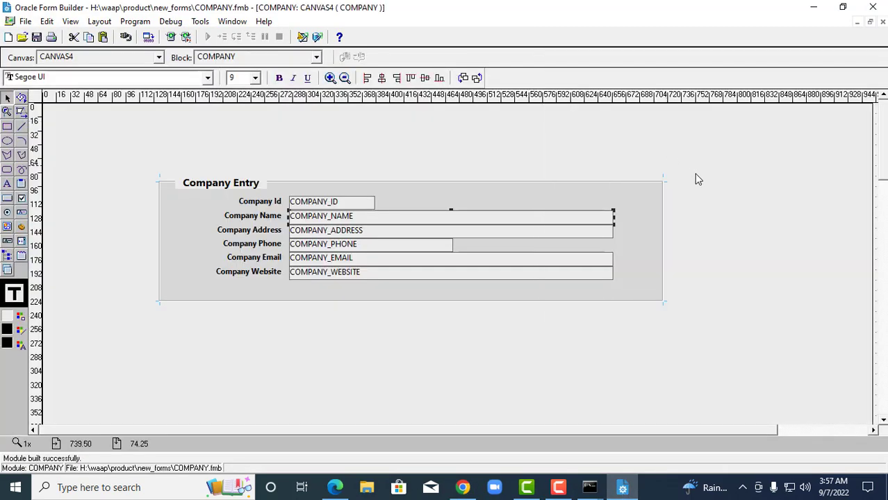
pyautogui.click(699, 180)
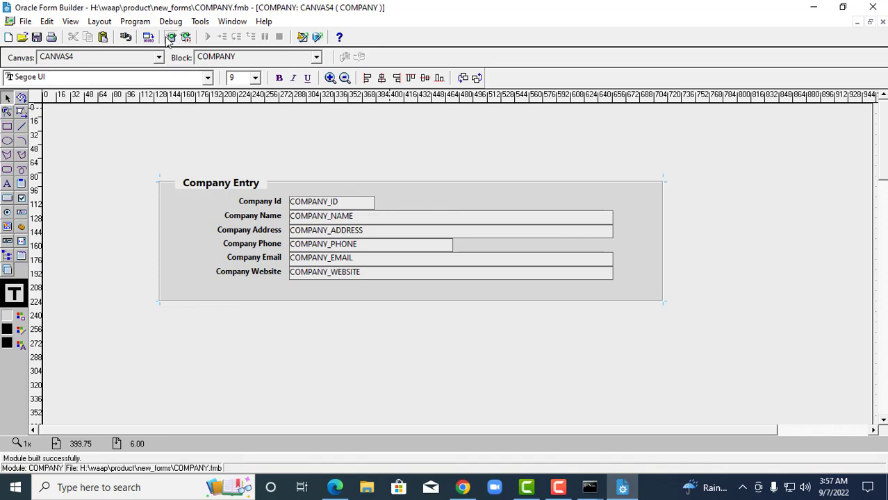
pyautogui.click(171, 37)
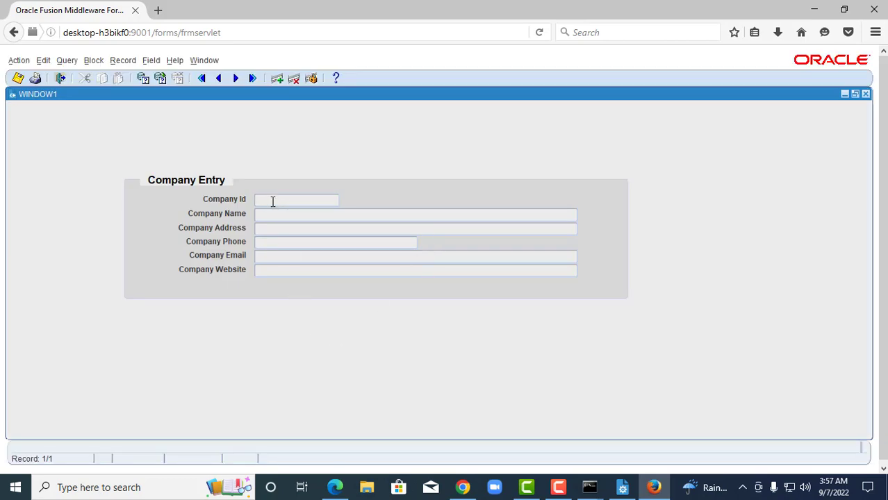
# Enter Company Id 5 and a placeholder company name.
pyautogui.write('5')
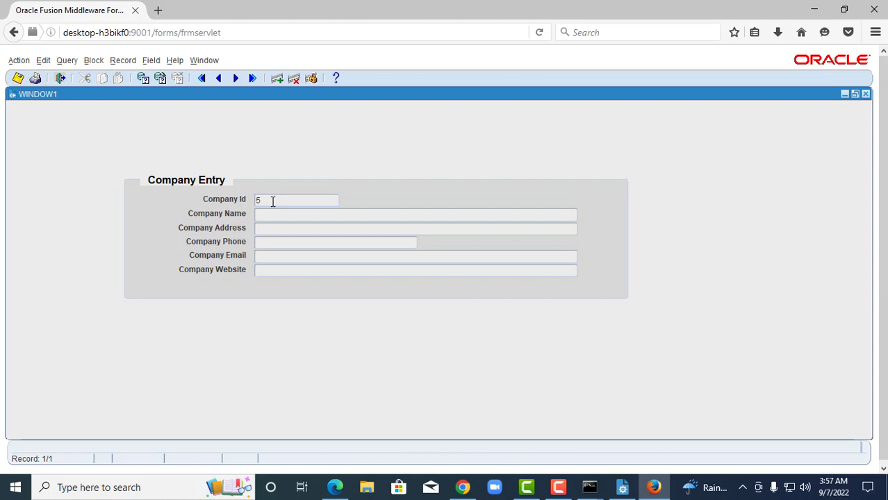
pyautogui.press('Tab')
pyautogui.write('dflksdflsadfo')
# Type the address parts 'Kawran bazar,', 'F Haque Tower,' and 'DN.com systems ltd,'.
pyautogui.click(263, 231)
pyautogui.write('P')
pyautogui.press('BackSpace')
pyautogui.write('Kawran bazar,')
pyautogui.press('Left')
pyautogui.press('Left')
pyautogui.press('Left')
pyautogui.press('Left')
pyautogui.press('Left')
pyautogui.press('Left')
pyautogui.press('Left')
pyautogui.press('Left')
pyautogui.press('Left')
pyautogui.press('Left')
pyautogui.press('Left')
pyautogui.press('Left')
pyautogui.press('Left')
pyautogui.write('F Haque Tower')
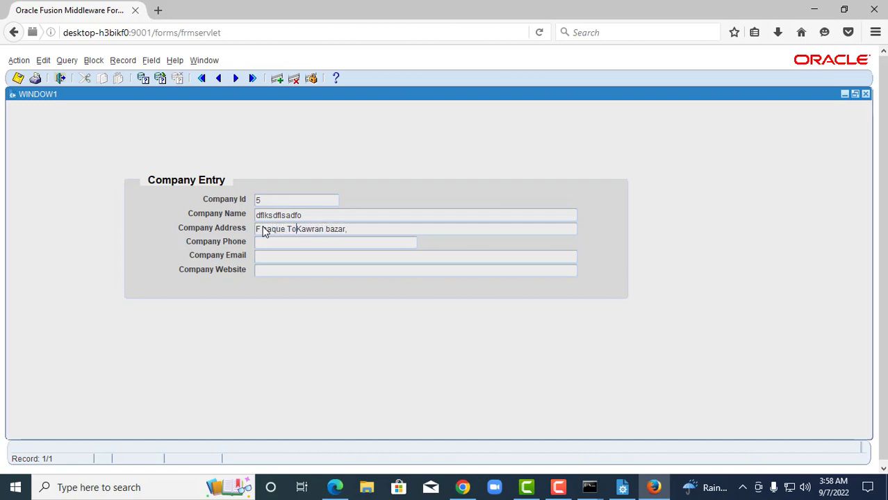
pyautogui.write(',')
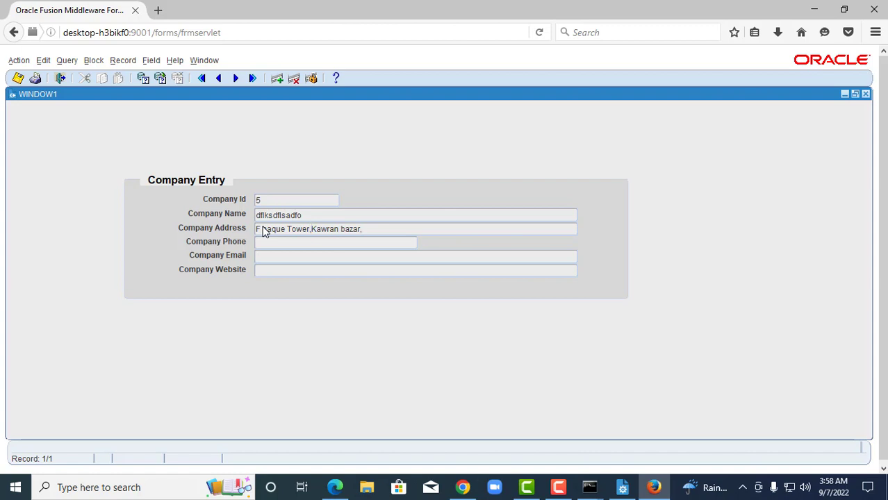
pyautogui.click(264, 230)
pyautogui.write('D')
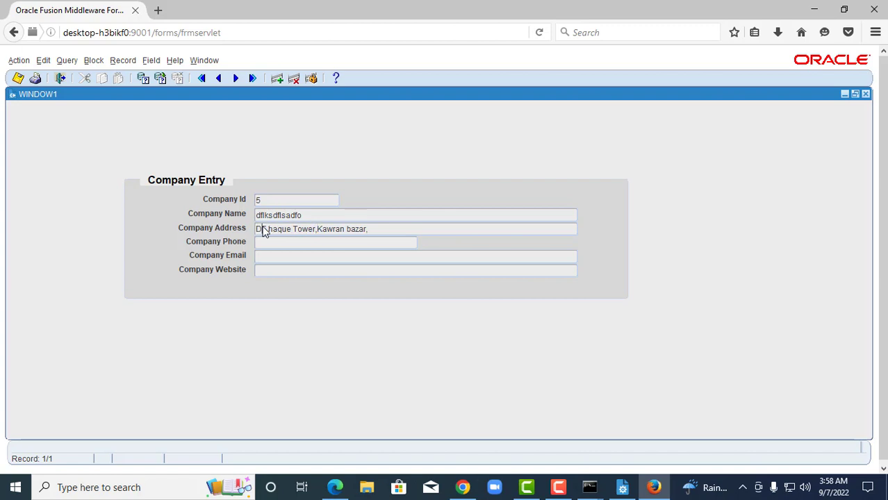
pyautogui.write('N.com s')
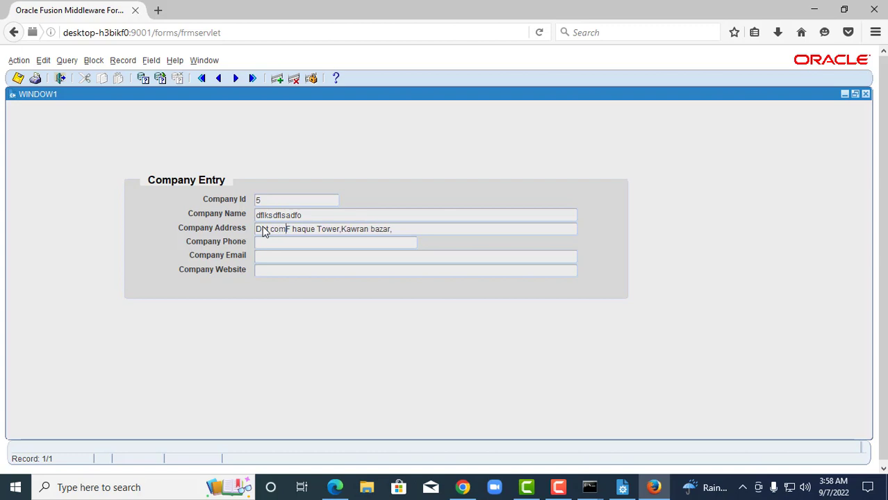
pyautogui.write('ystem')
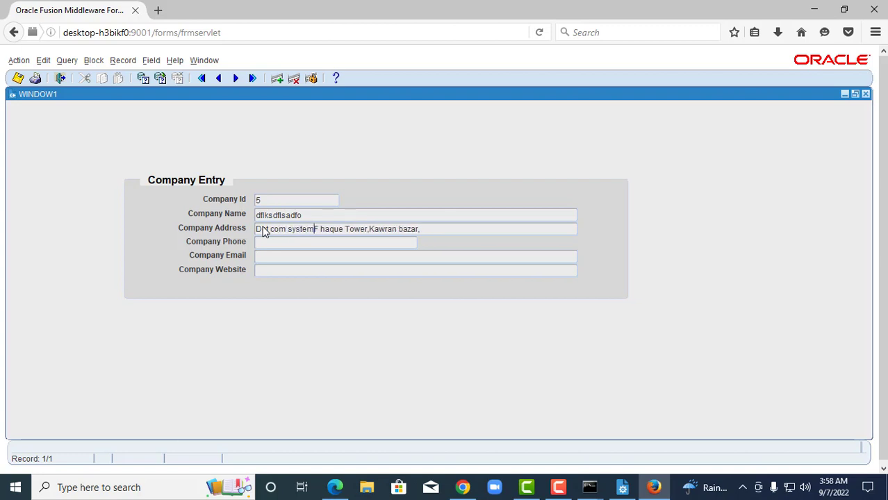
pyautogui.write('s ltd')
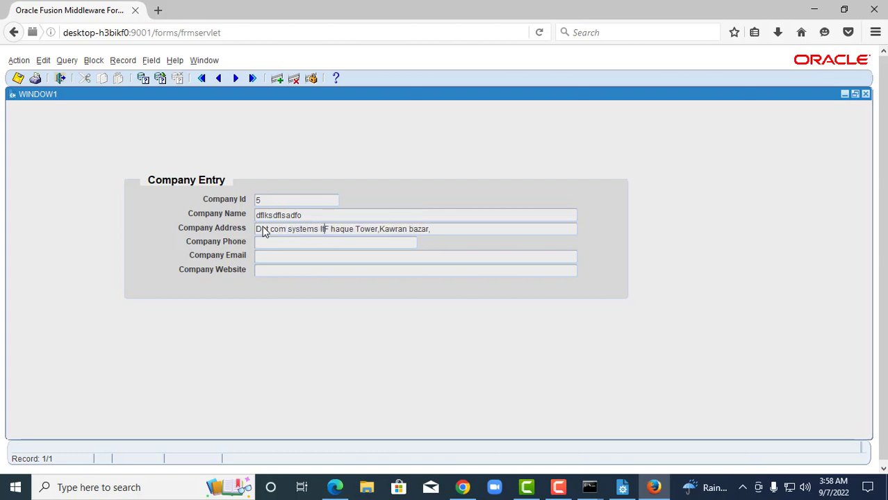
pyautogui.write(',')
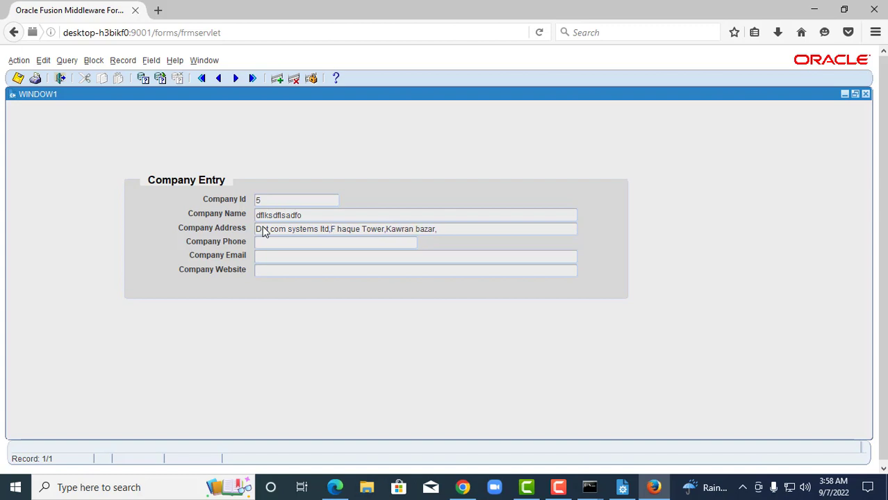
# Add 'Dhaka-1216', insert '9th Floor,' before F Haque Tower, and append test characters.
pyautogui.press('Right')
pyautogui.write('Dhaka-121')
pyautogui.press('Left')
pyautogui.write('9th F')
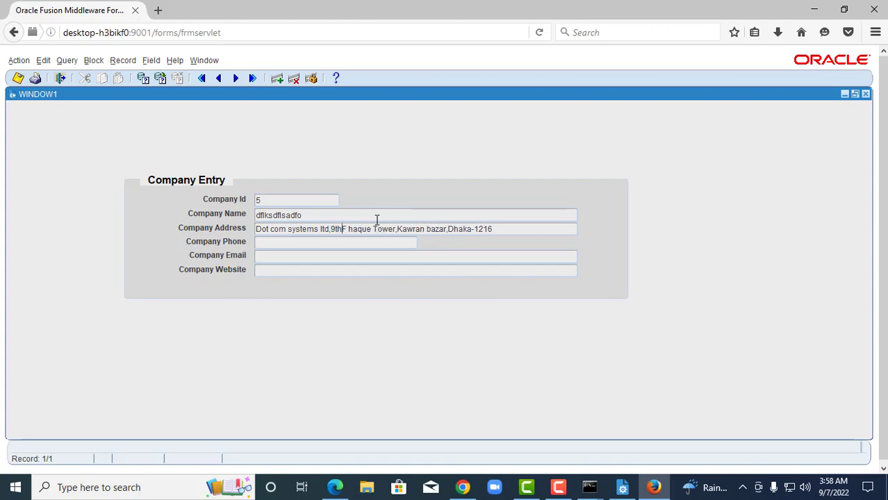
pyautogui.write('loo')
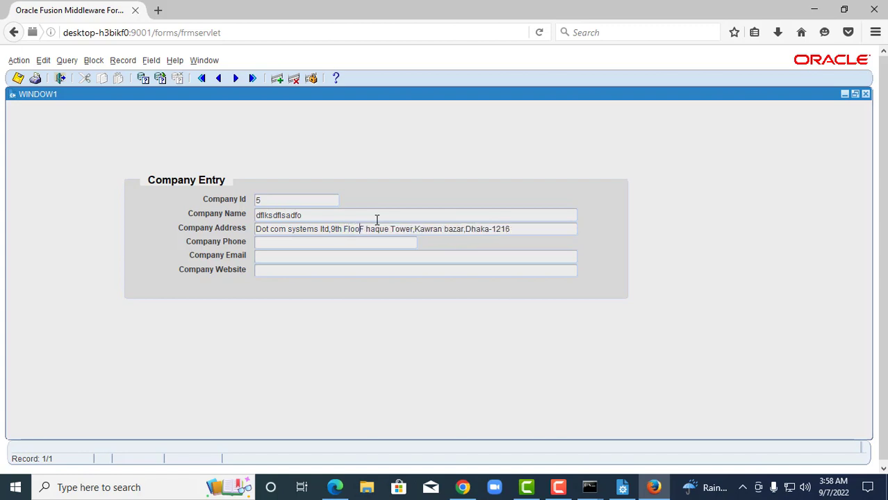
pyautogui.write('r,')
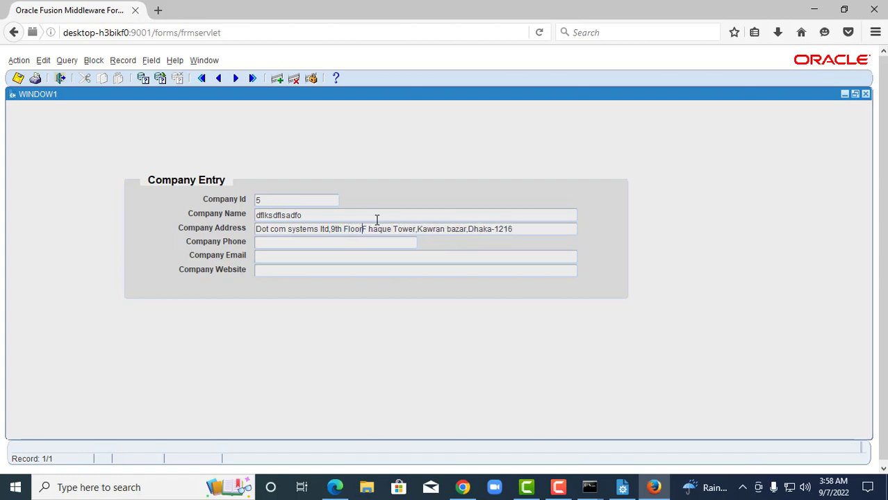
pyautogui.click(537, 230)
pyautogui.write('fd')
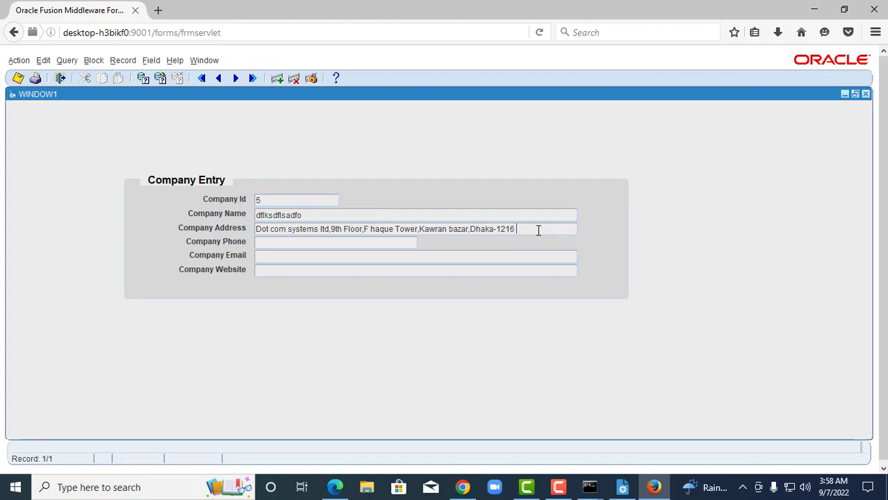
pyautogui.write('gdgfgfhhghghhhhhhhhhhhhhhhhhhhhhh')
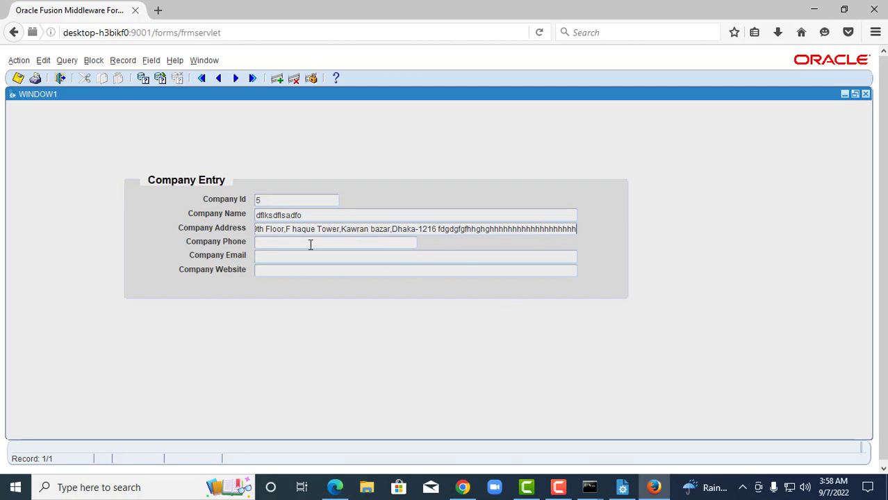
# Save the address change on exiting the record and requery the company records.
pyautogui.hotkey('shift', 'F7')
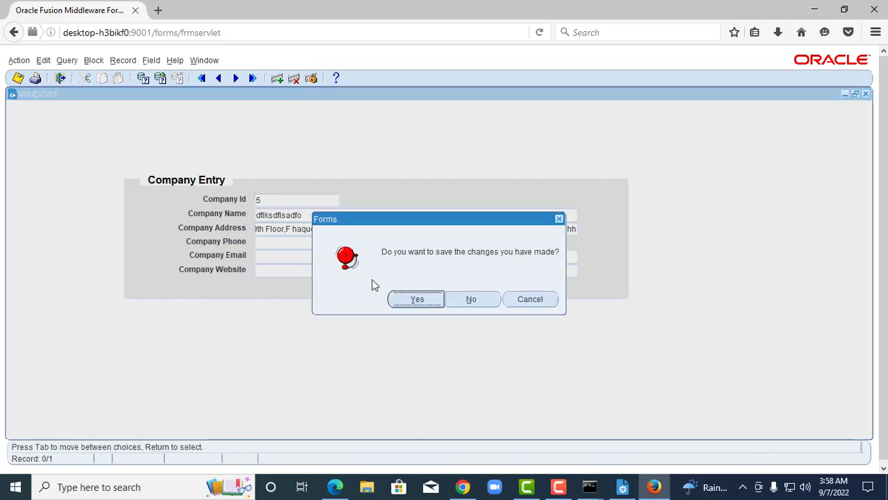
pyautogui.click(425, 299)
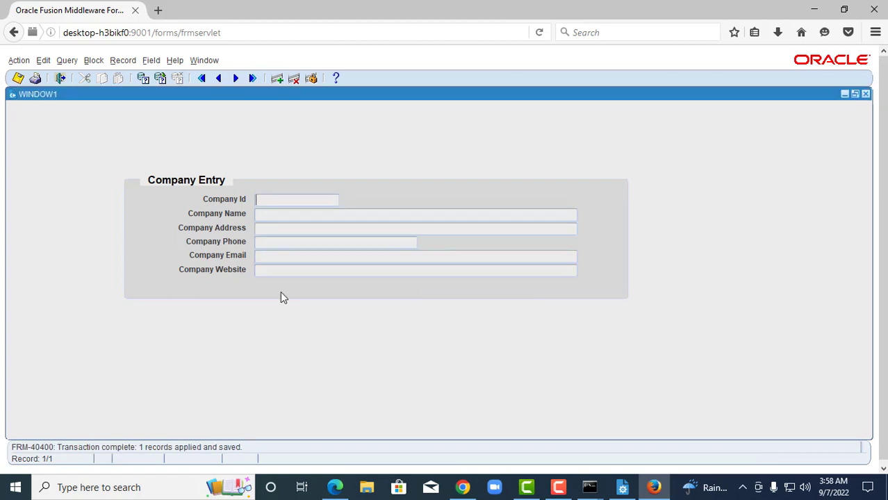
pyautogui.click(164, 78)
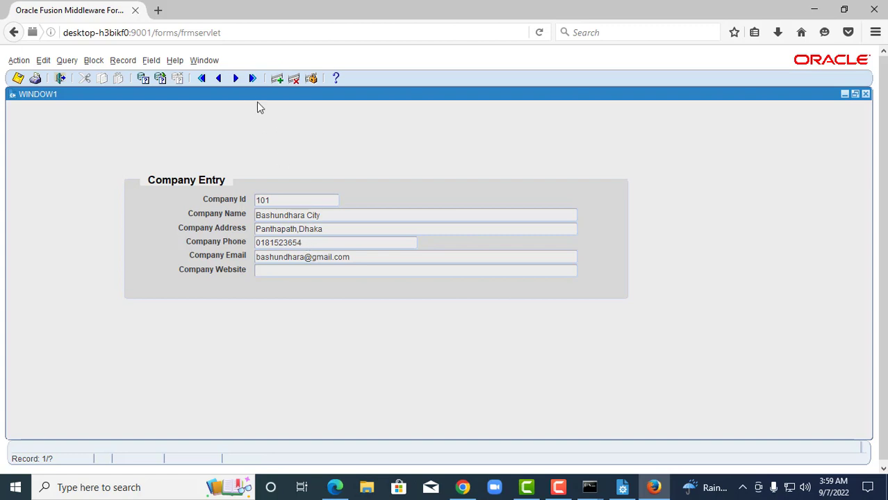
# Move to company 5 to check its longer address, then return to Form Builder.
pyautogui.click(235, 78)
pyautogui.click(517, 230)
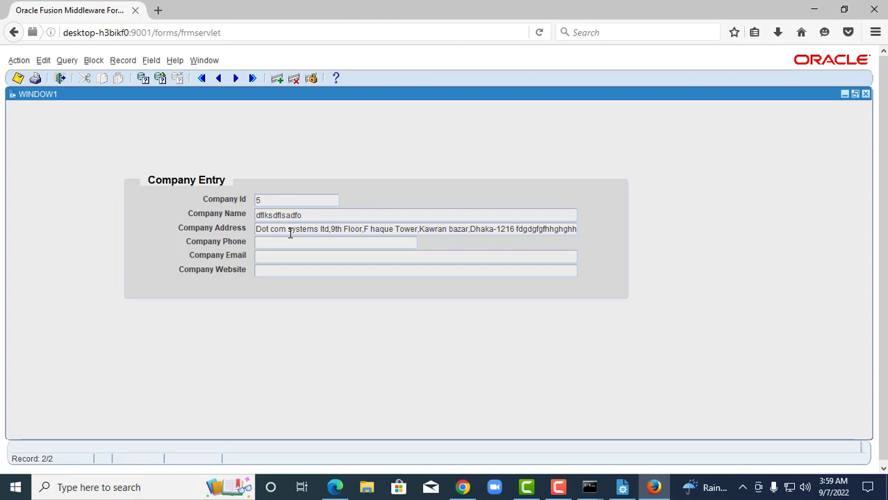
pyautogui.click(624, 487)
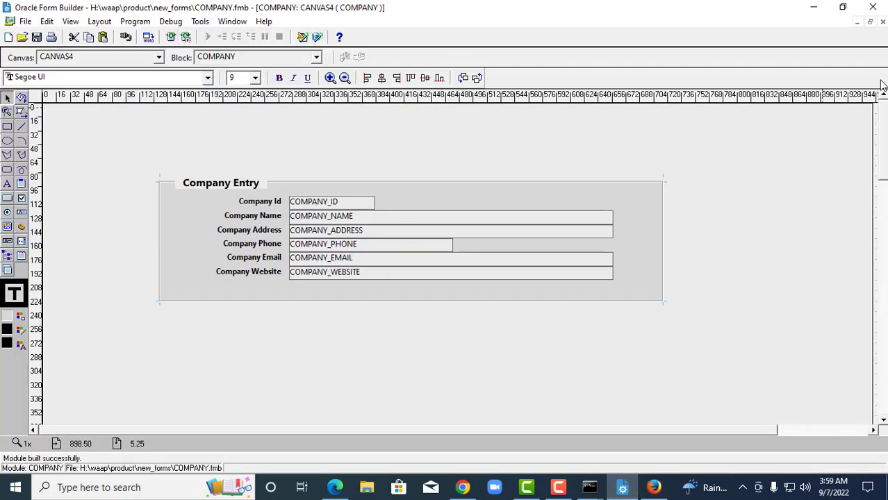
# Restore the layout window and select Editors in the Object Navigator.
pyautogui.click(870, 21)
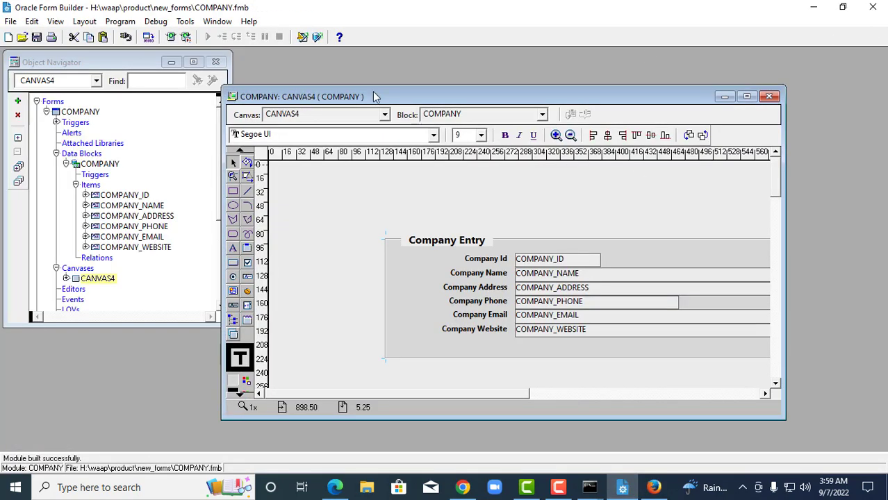
pyautogui.moveTo(372, 91); pyautogui.dragTo(418, 58)
pyautogui.click(60, 159)
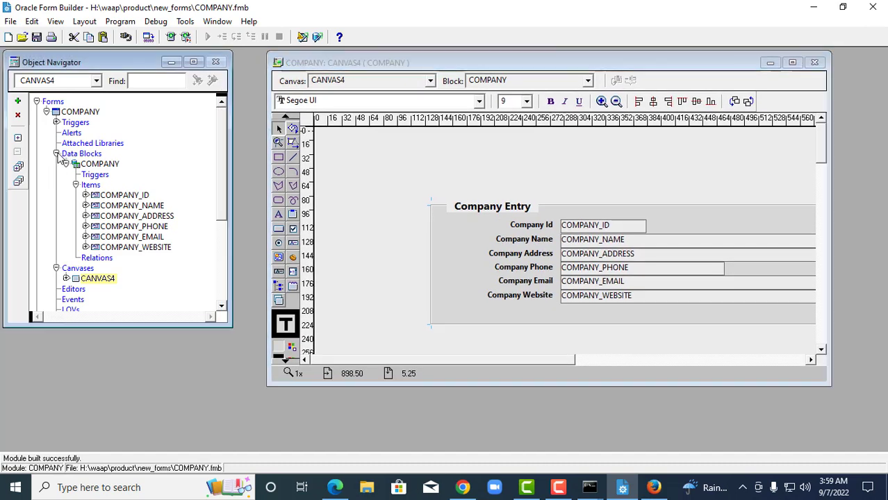
pyautogui.click(57, 153)
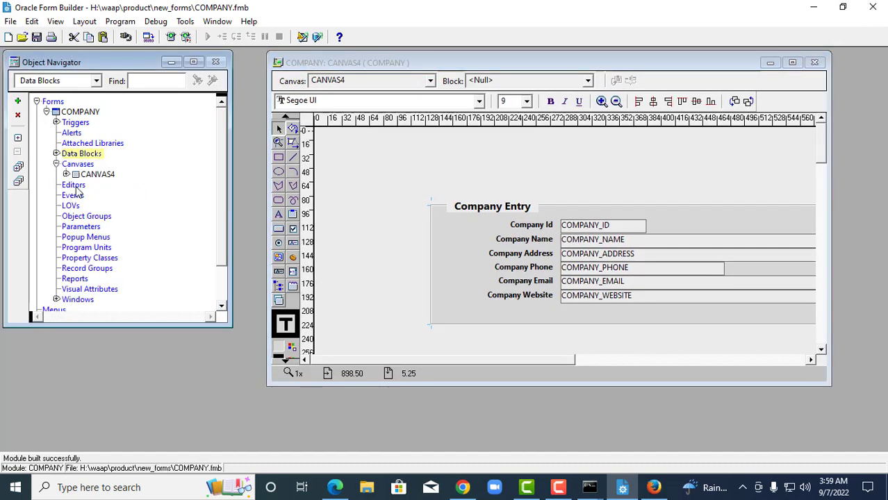
pyautogui.click(74, 185)
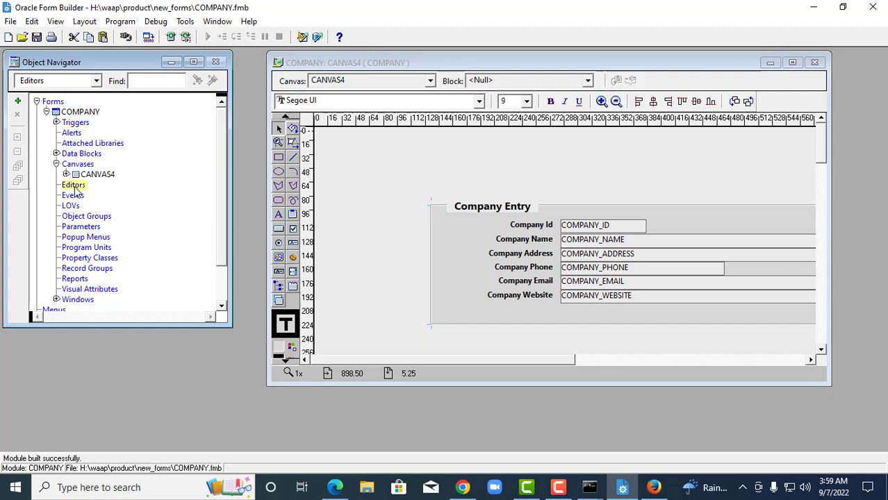
# Create a new editor and rename EDITOR6 to ADDRESS_EDIT in its Property Palette.
pyautogui.click(19, 102)
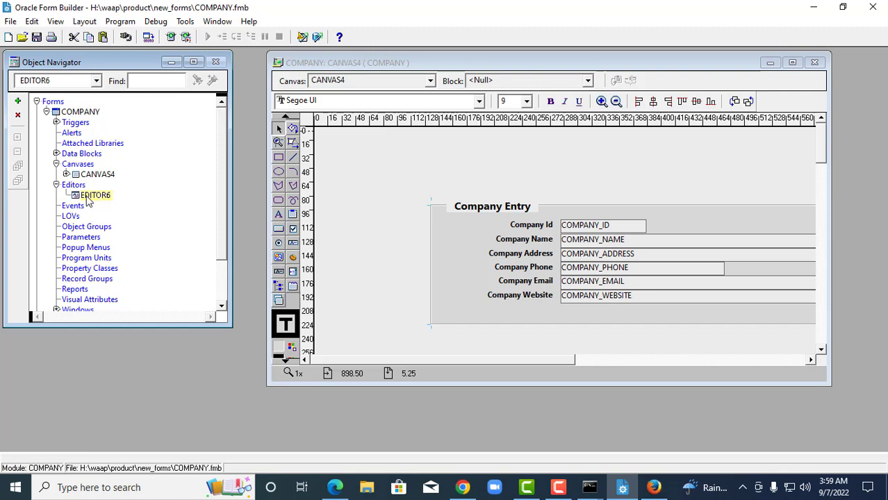
pyautogui.doubleClick(77, 197)
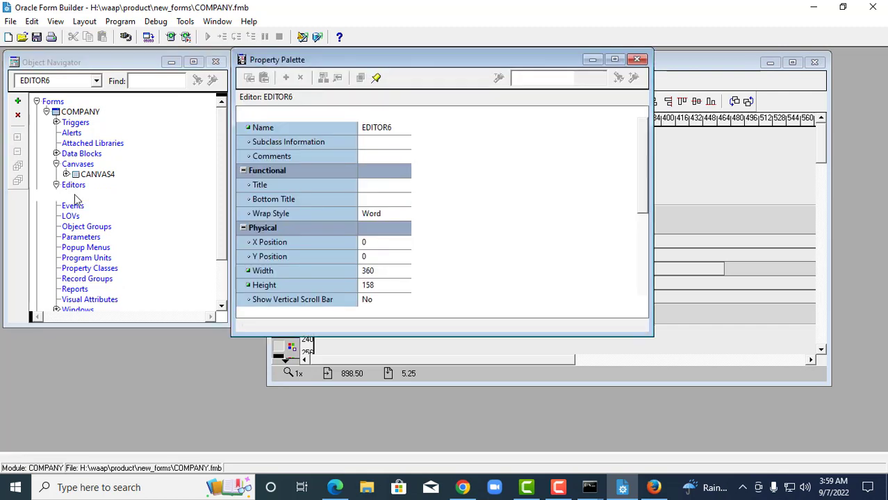
pyautogui.click(441, 131)
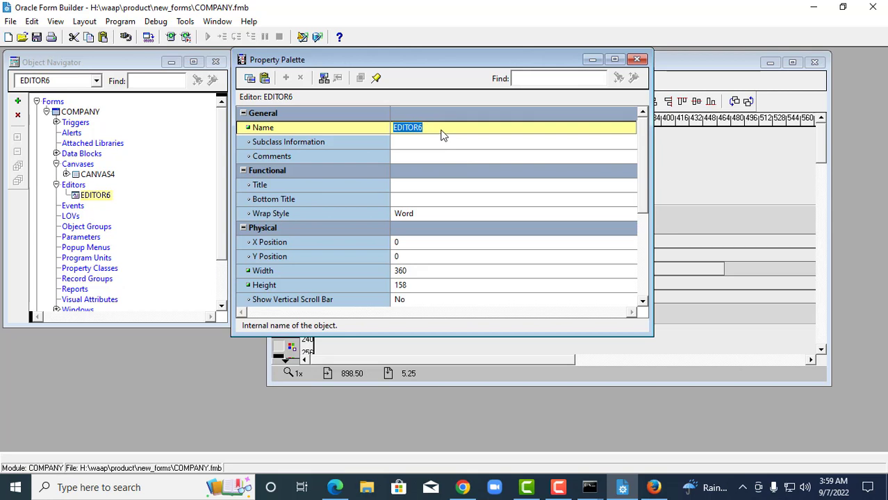
pyautogui.write('add')
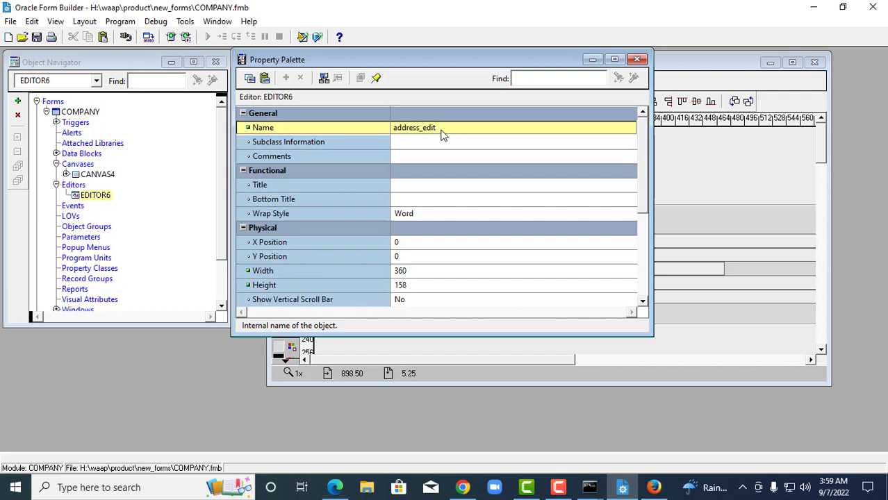
pyautogui.write('ress_edit')
pyautogui.click(445, 146)
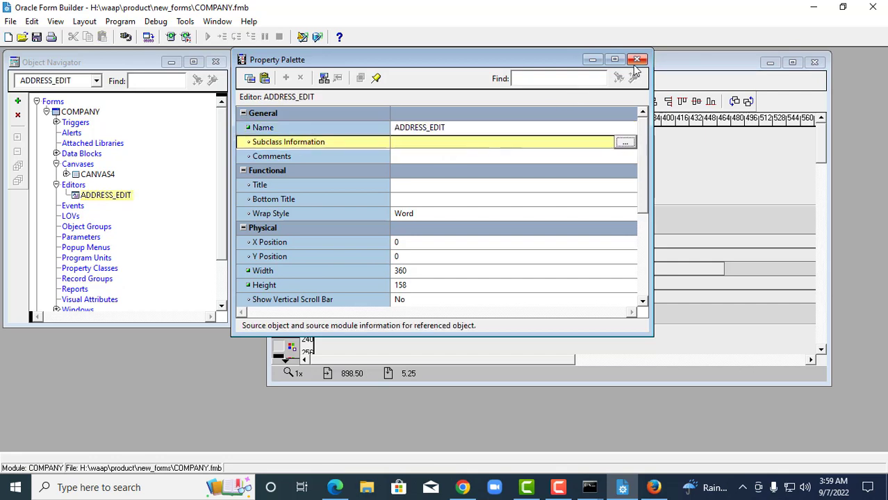
pyautogui.click(636, 60)
pyautogui.click(609, 180)
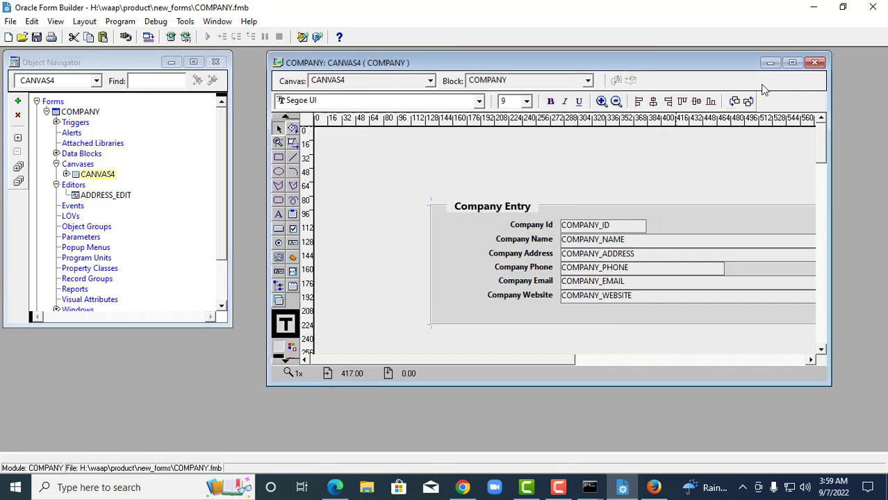
# Open and review the COMPANY_NAME item's properties, then close them.
pyautogui.click(793, 63)
pyautogui.click(330, 219)
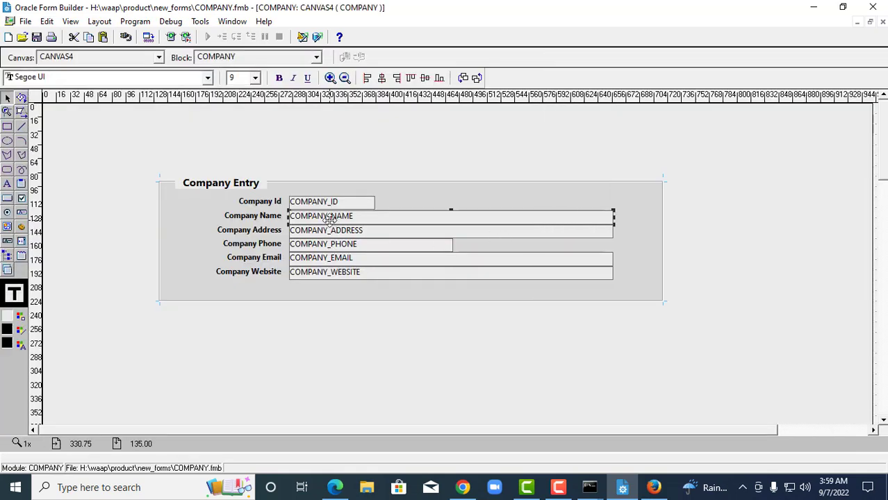
pyautogui.doubleClick(331, 220)
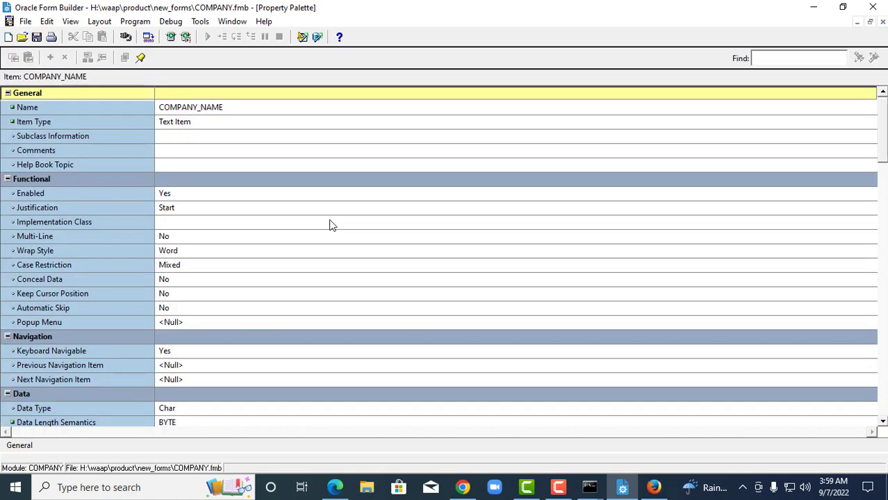
pyautogui.moveTo(884, 118); pyautogui.dragTo(883, 143)
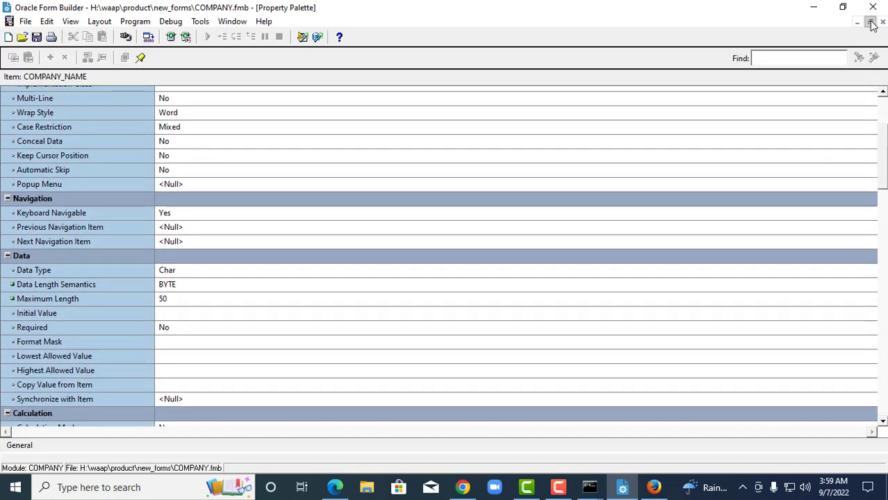
pyautogui.click(870, 23)
pyautogui.click(650, 59)
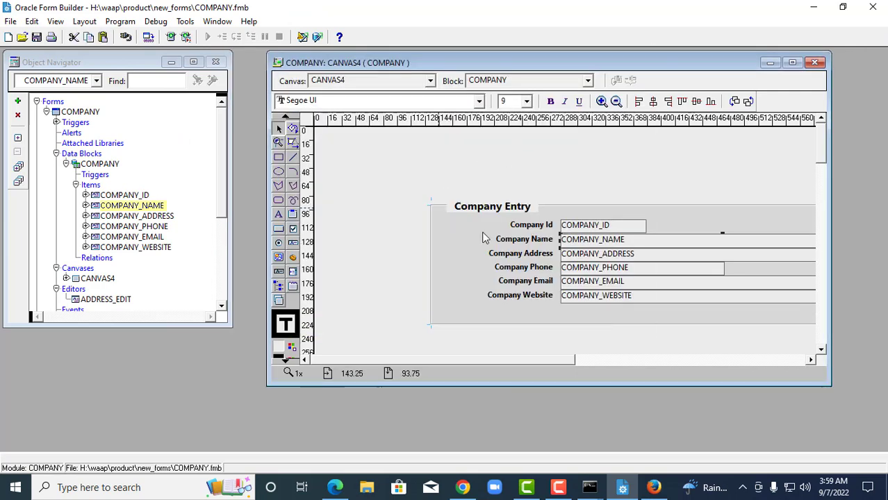
# Set the COMPANY_ADDRESS item's Editor property to ADDRESS_EDIT.
pyautogui.doubleClick(580, 257)
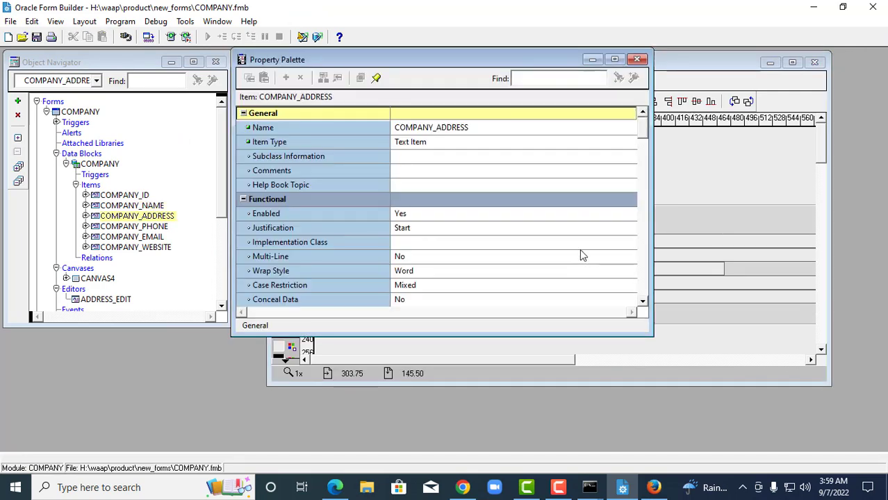
pyautogui.click(614, 60)
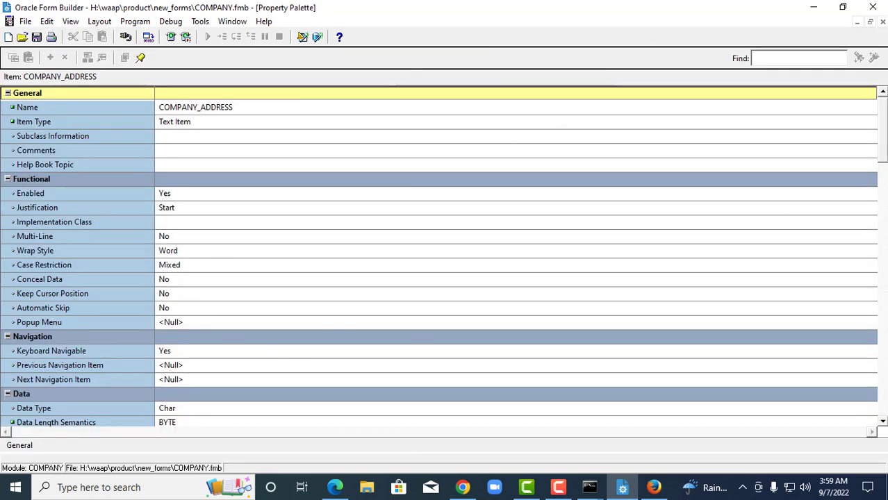
pyautogui.moveTo(883, 151); pyautogui.dragTo(880, 281)
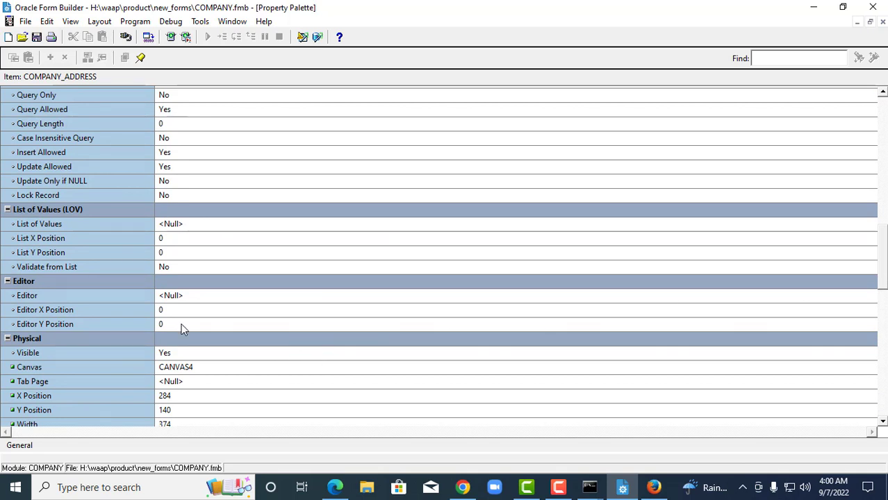
pyautogui.click(197, 296)
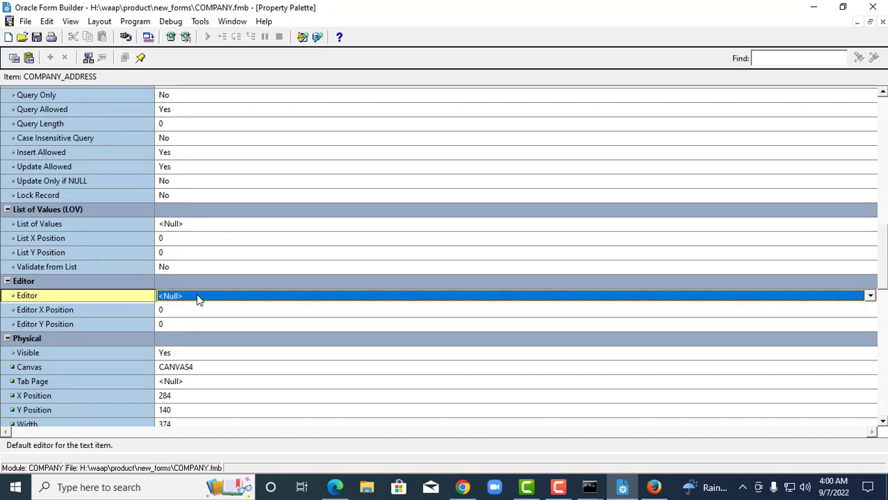
pyautogui.click(196, 296)
pyautogui.click(195, 319)
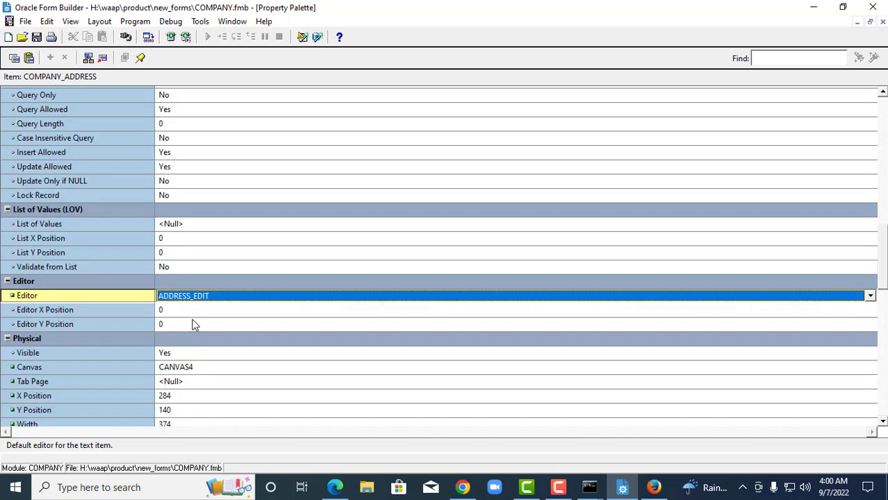
# Set the editor's X Position to 376 and Y Position to 500, then close the palette.
pyautogui.click(185, 314)
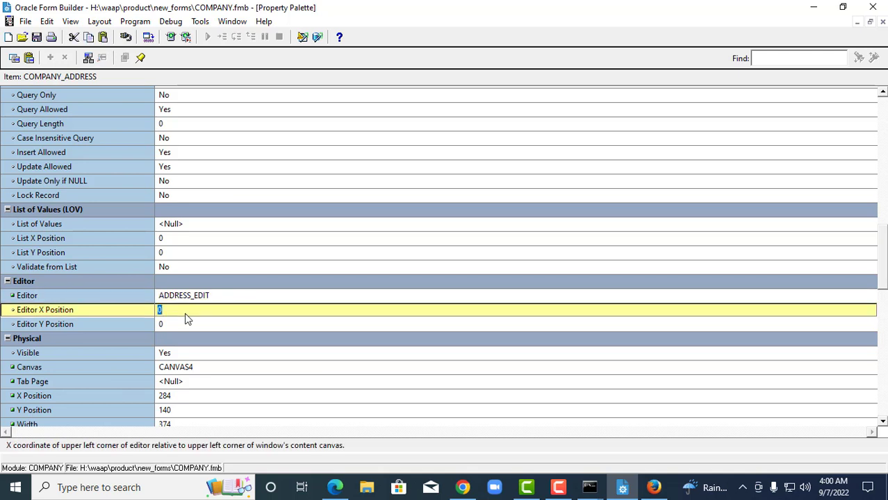
pyautogui.write('376')
pyautogui.click(192, 327)
pyautogui.write('500')
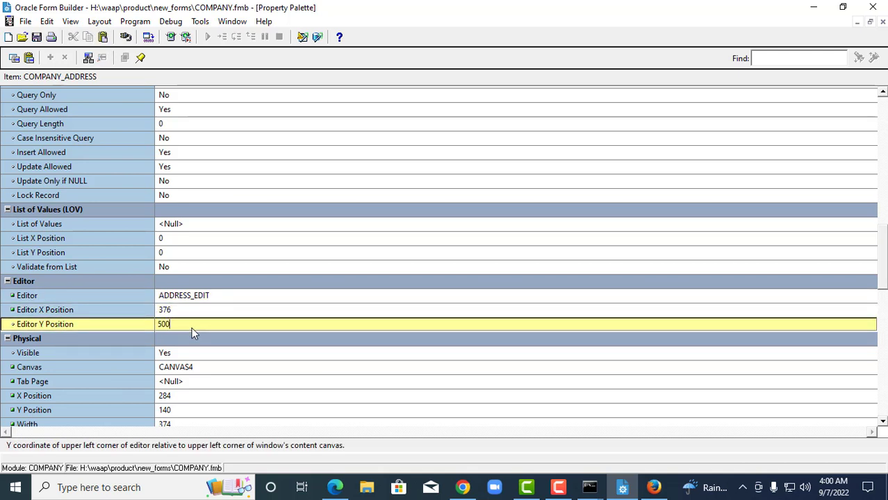
pyautogui.click(248, 171)
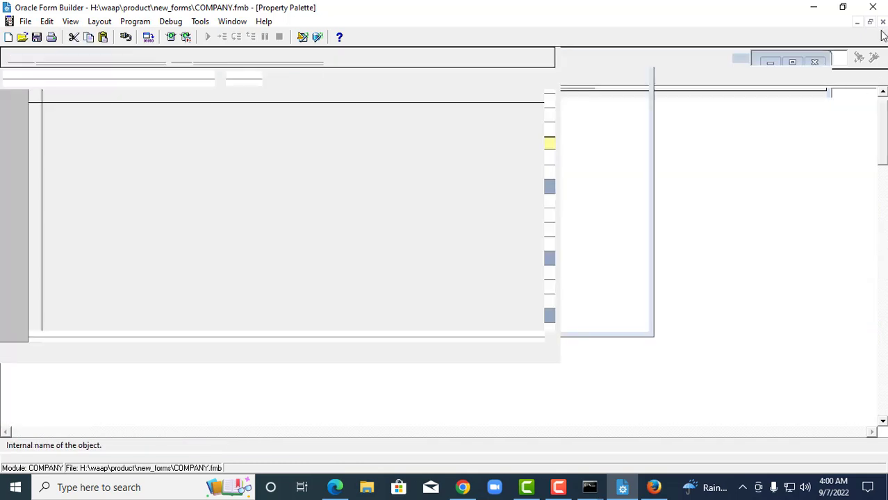
pyautogui.click(883, 22)
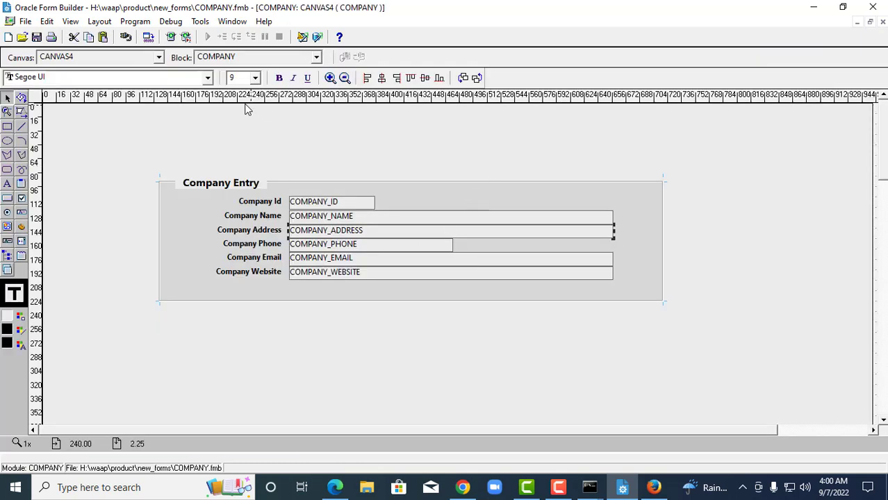
# Save and compile the COMPANY module, then run it in the browser.
pyautogui.click(36, 37)
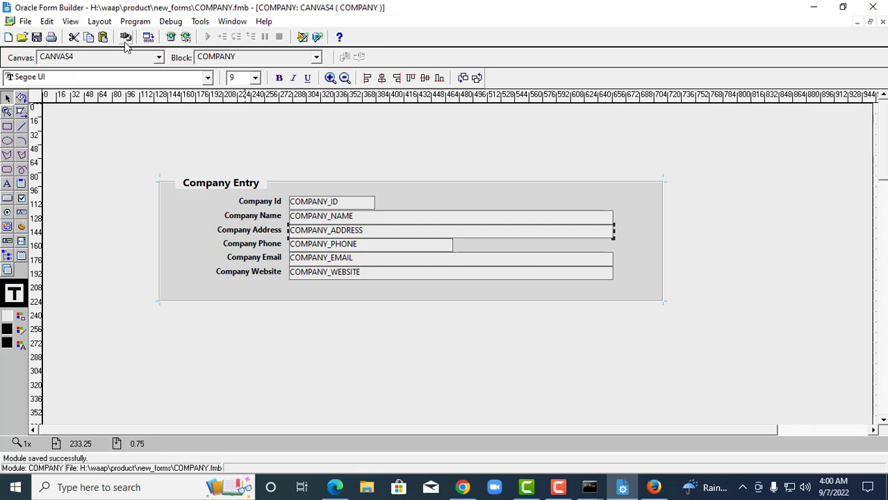
pyautogui.click(148, 37)
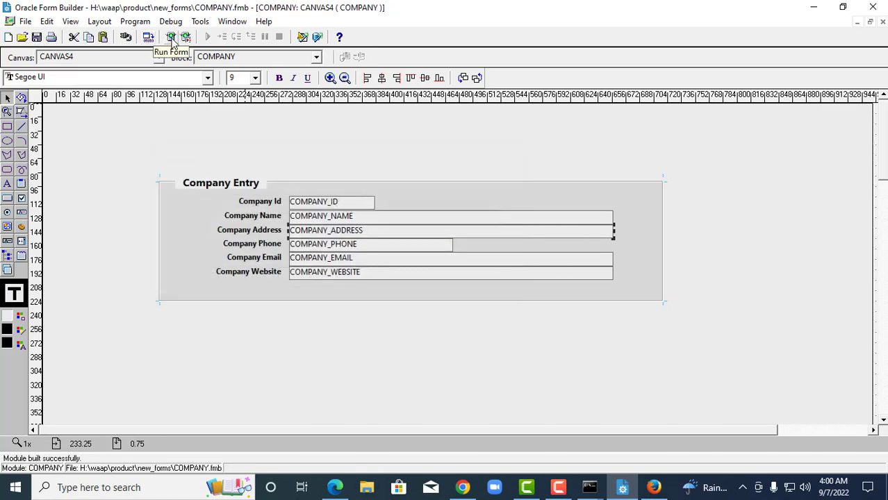
pyautogui.click(172, 39)
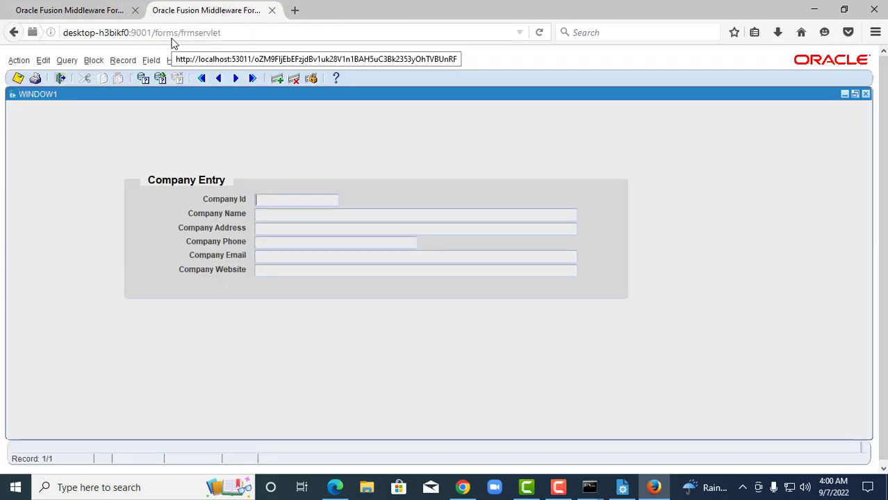
# Enter Company Id 6 and a company name, then abandon the entry and close Firefox.
pyautogui.click(285, 204)
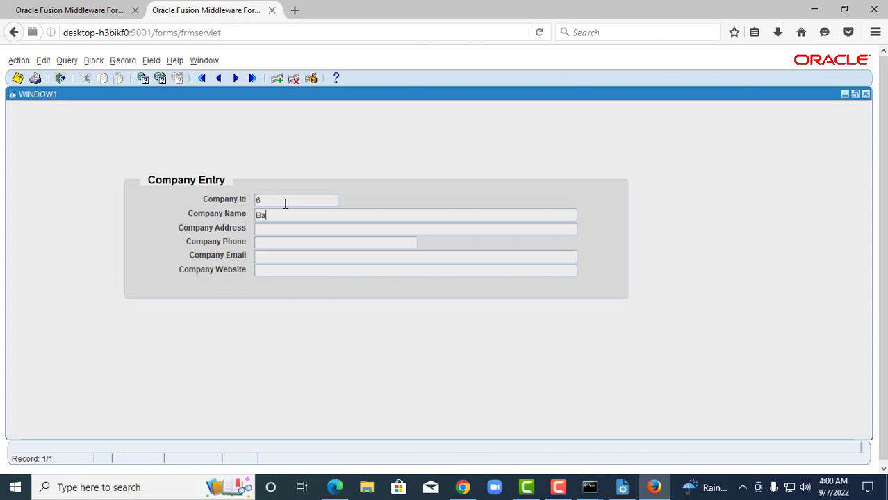
pyautogui.write('Baizeed Rony Academy')
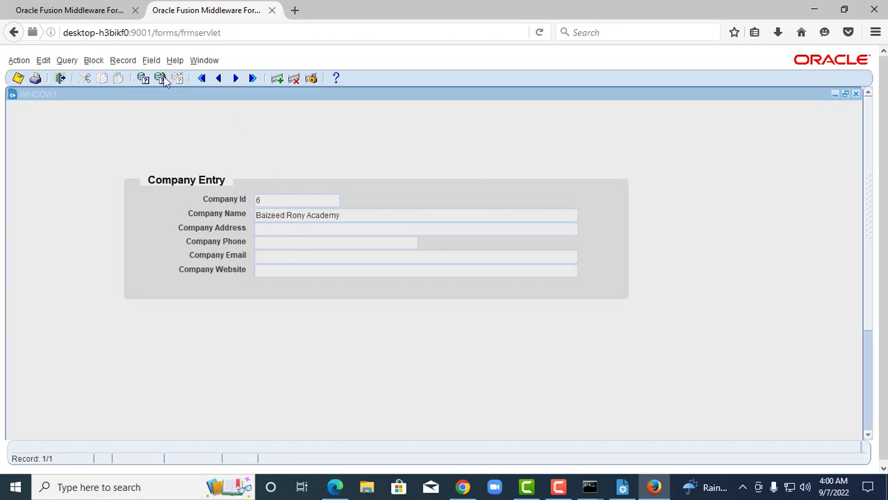
pyautogui.click(17, 32)
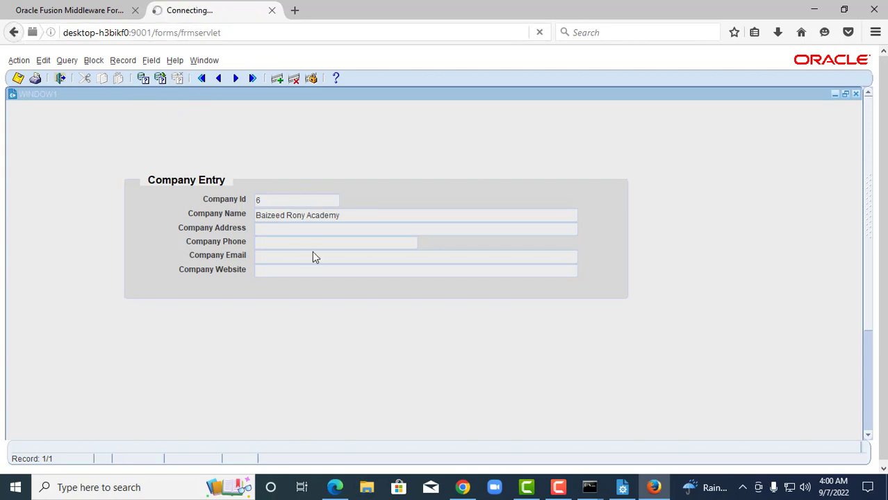
pyautogui.click(272, 10)
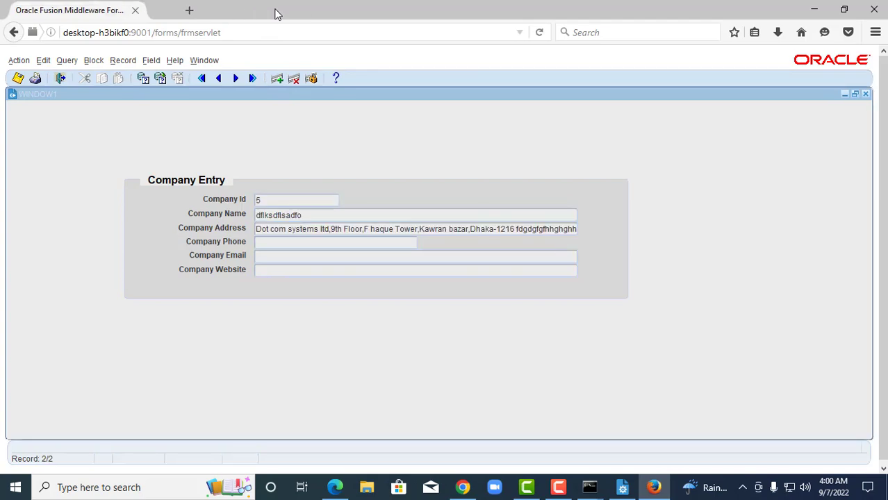
pyautogui.click(873, 9)
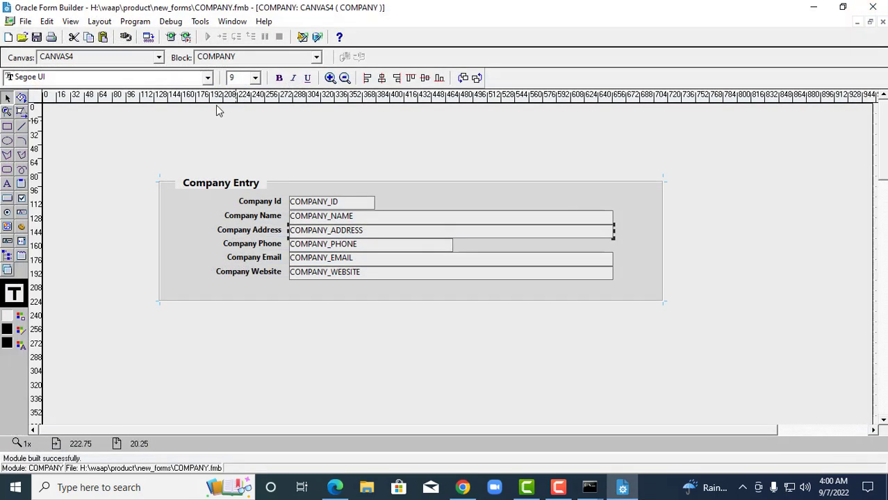
# Launch the COMPANY form again with Run Form.
pyautogui.click(169, 37)
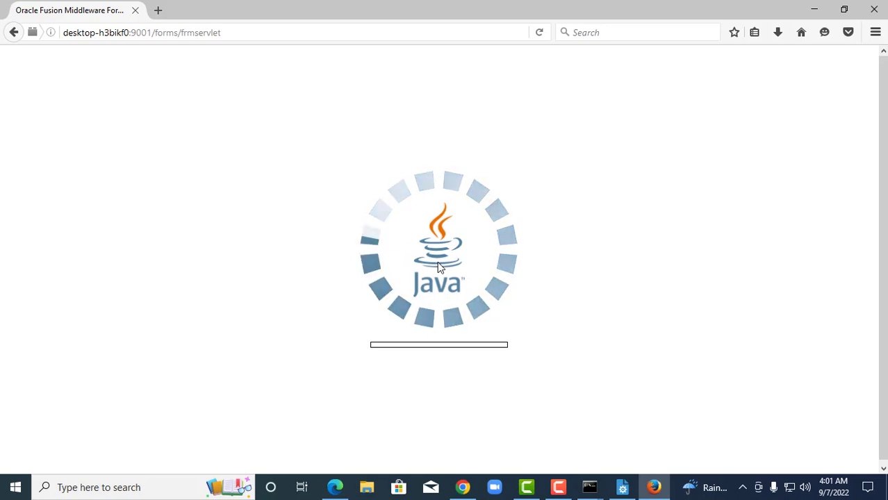
# Confirm WLS_FORMS is RUNNING in the WebLogic console, then return to Form Builder.
pyautogui.click(463, 487)
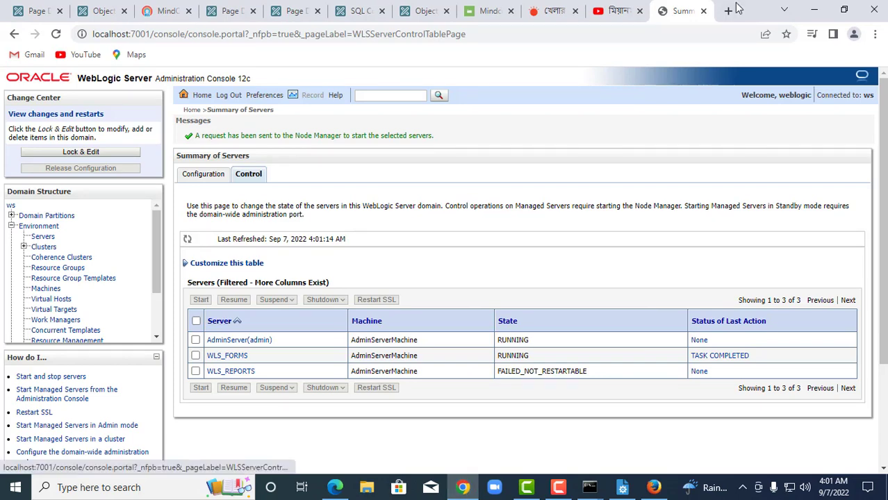
pyautogui.click(812, 5)
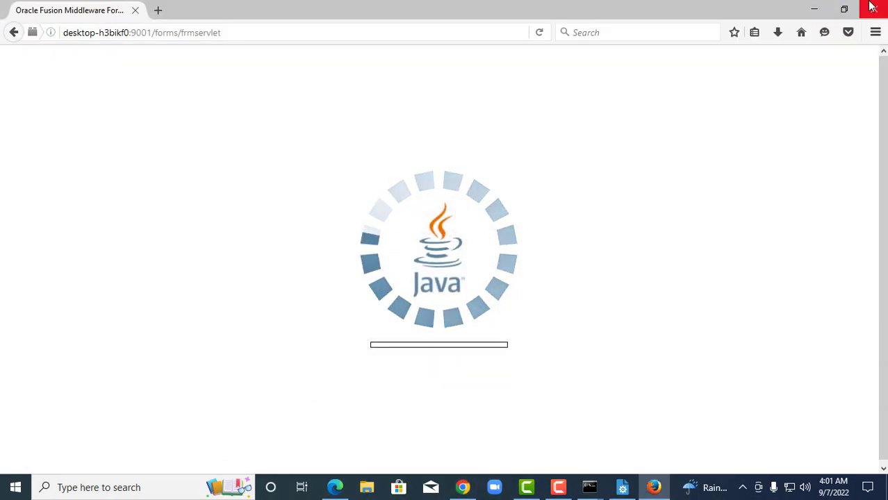
pyautogui.click(622, 487)
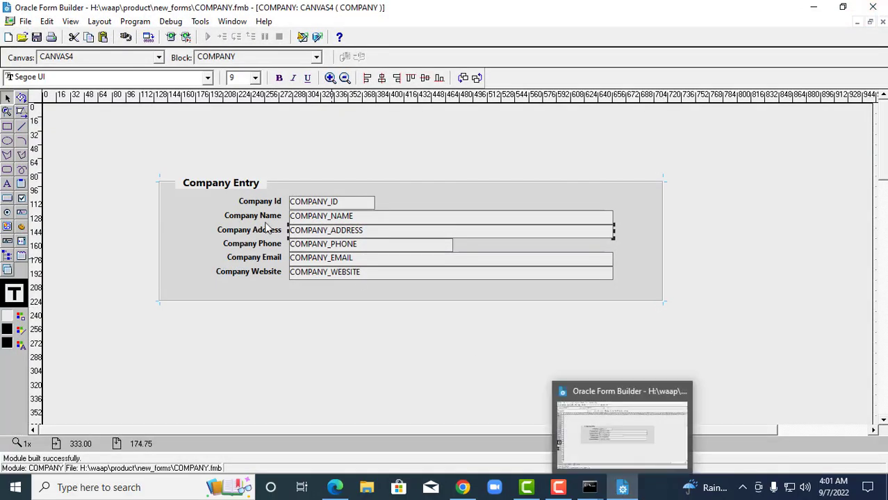
# Deselect the canvas items, save the COMPANY form, and run it in the browser.
pyautogui.click(125, 124)
pyautogui.click(38, 37)
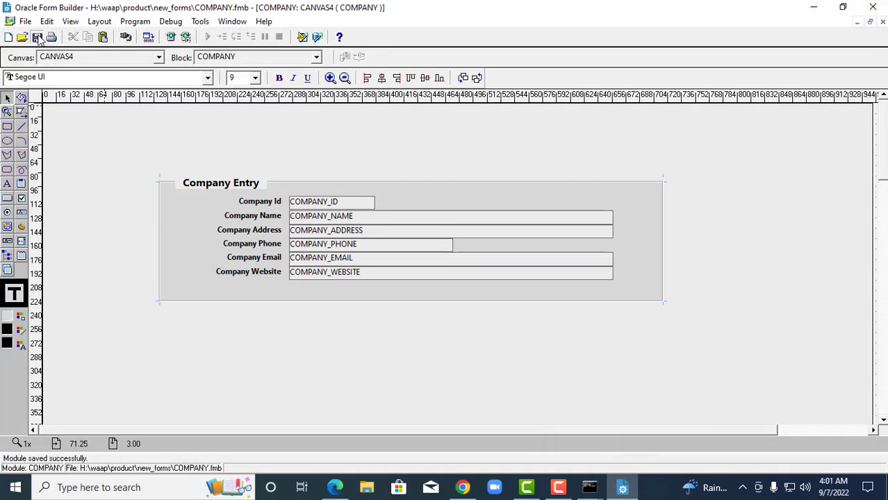
pyautogui.click(171, 38)
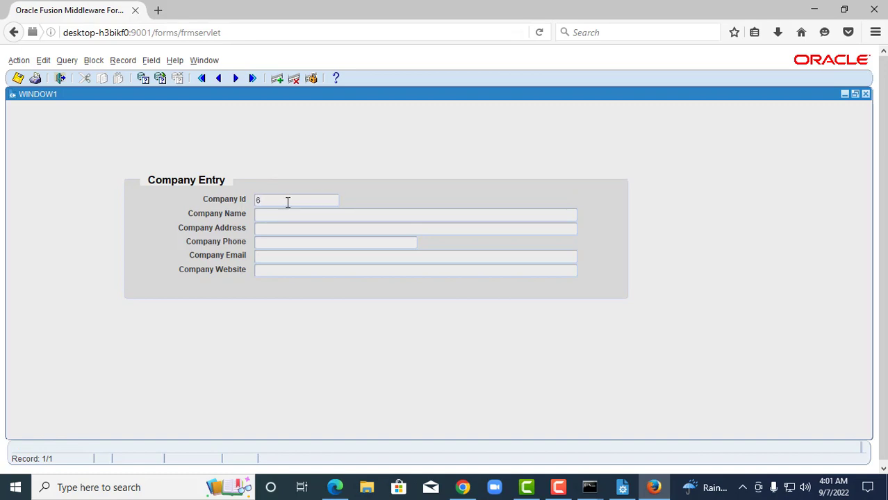
# Type the company name into Company Name and pause the screen recorder.
pyautogui.write('aizeed Rony Academy')
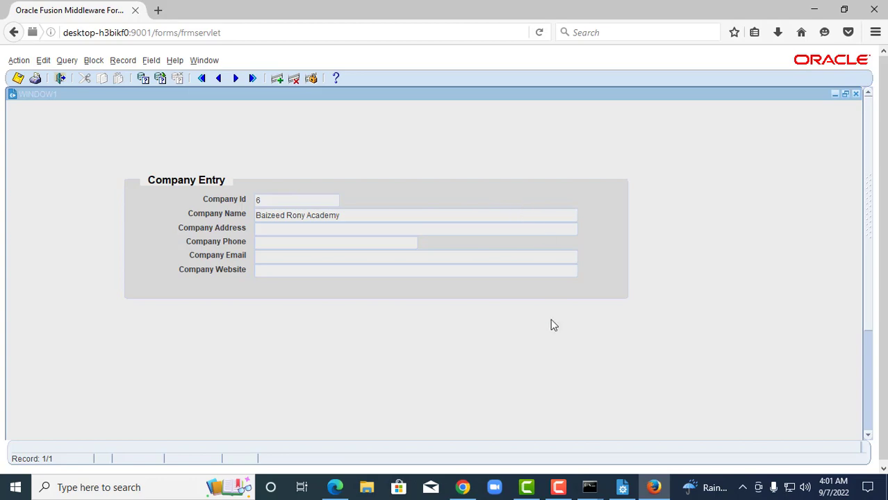
pyautogui.click(558, 487)
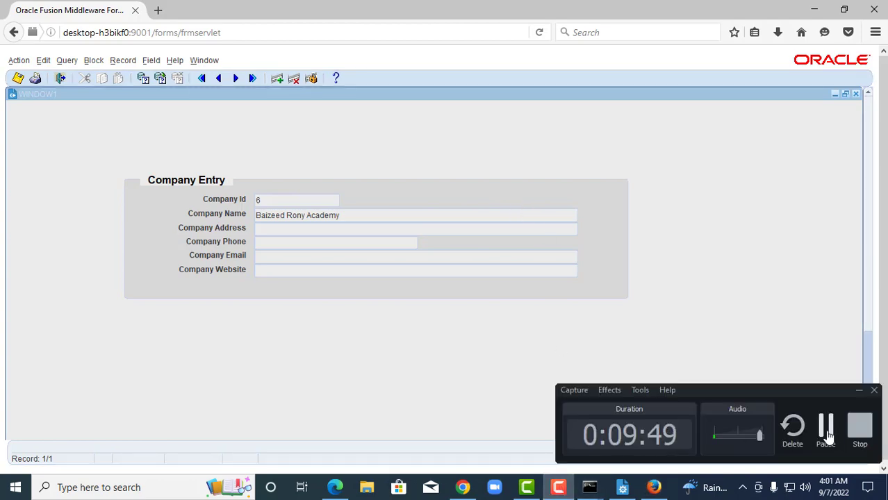
pyautogui.click(826, 427)
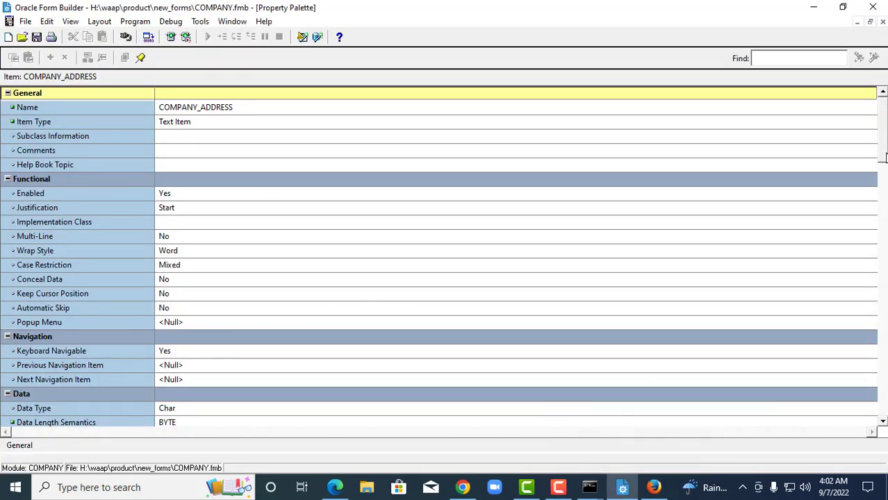
# Set the ADDRESS_EDIT editor's X Position to 175 and Y Position to 30.
pyautogui.moveTo(884, 179); pyautogui.dragTo(885, 258)
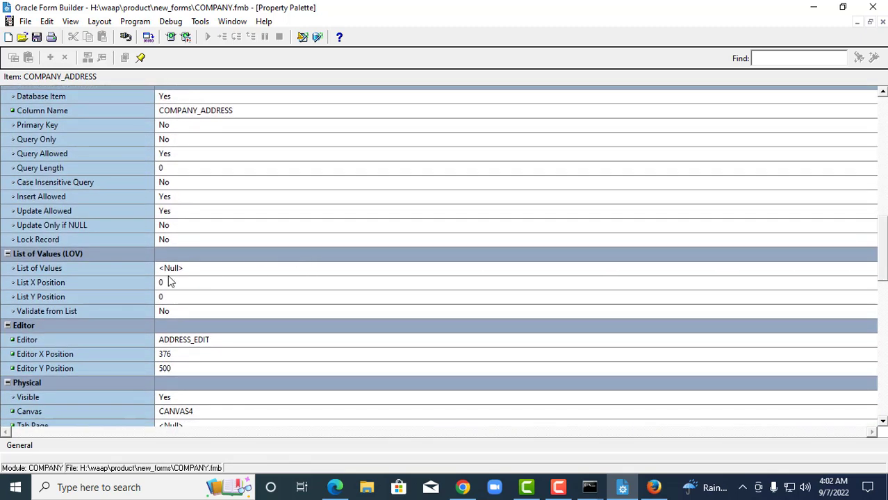
pyautogui.click(177, 352)
pyautogui.write('175')
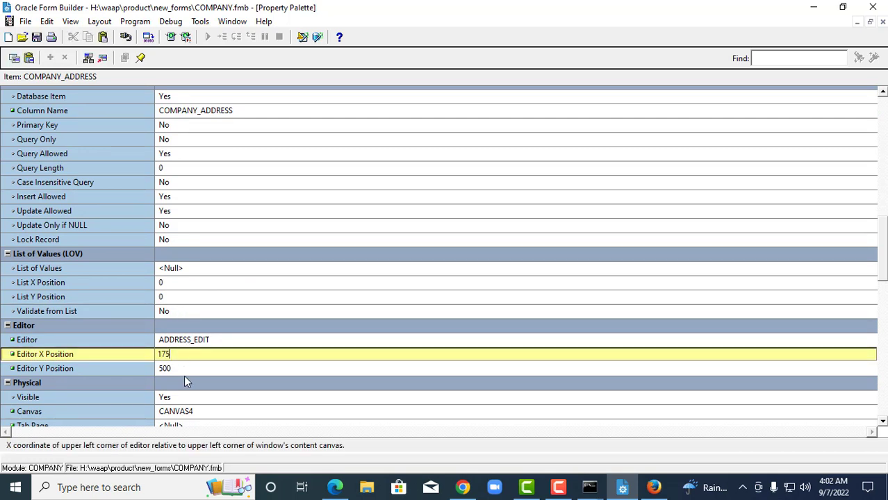
pyautogui.click(183, 370)
pyautogui.write('30')
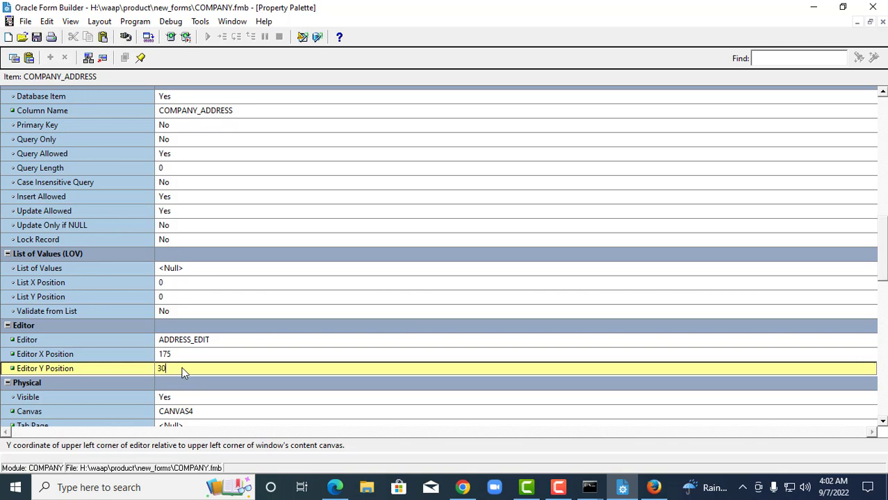
pyautogui.click(223, 170)
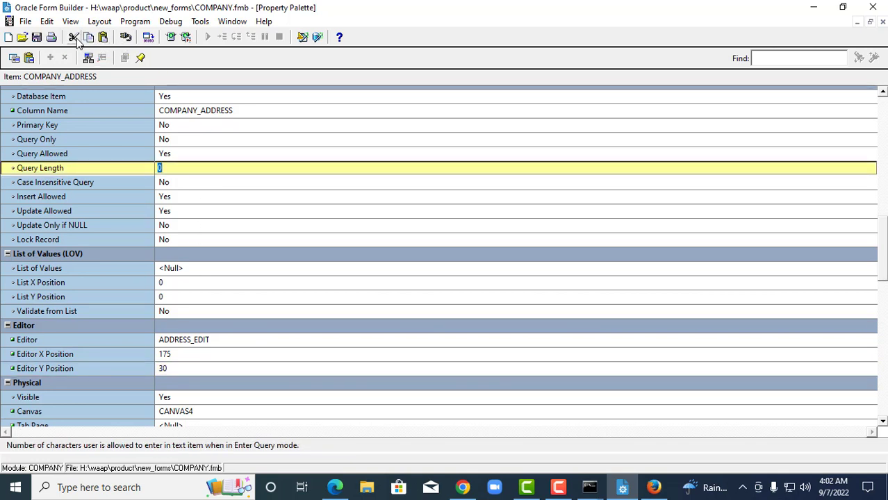
# Save the COMPANY form and run it in the browser.
pyautogui.click(37, 38)
pyautogui.click(36, 39)
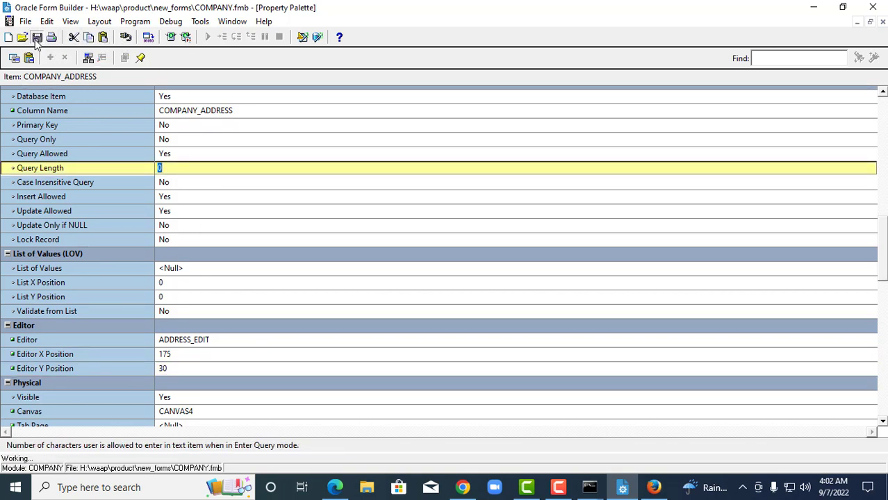
pyautogui.click(171, 37)
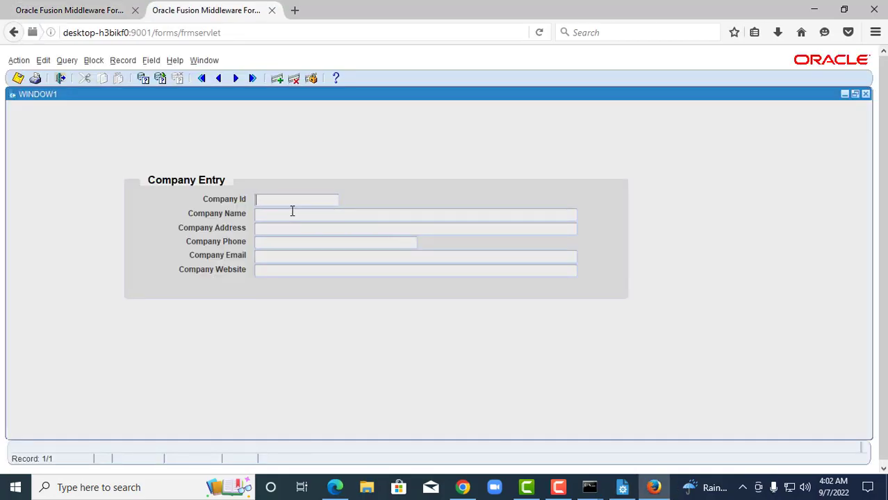
# Enter a two-line test address for company 7 in the Company Address editor.
pyautogui.write('5')
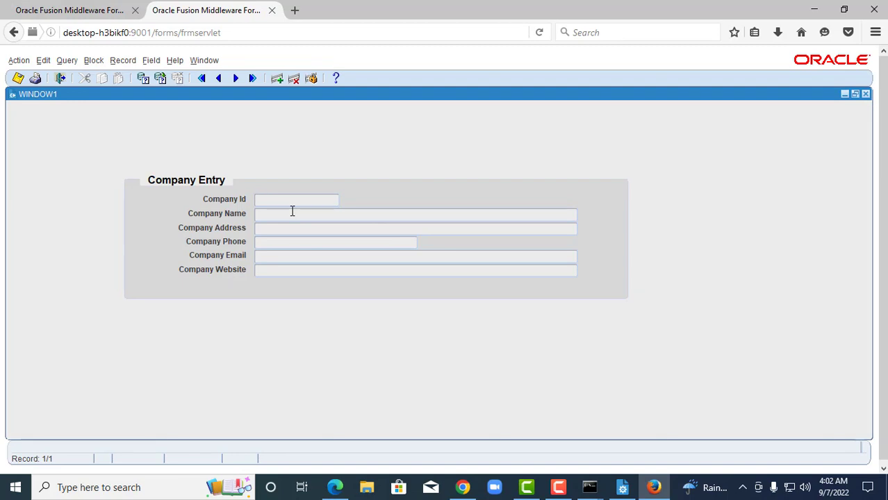
pyautogui.write('7')
pyautogui.hotkey('ctrl', 'e')
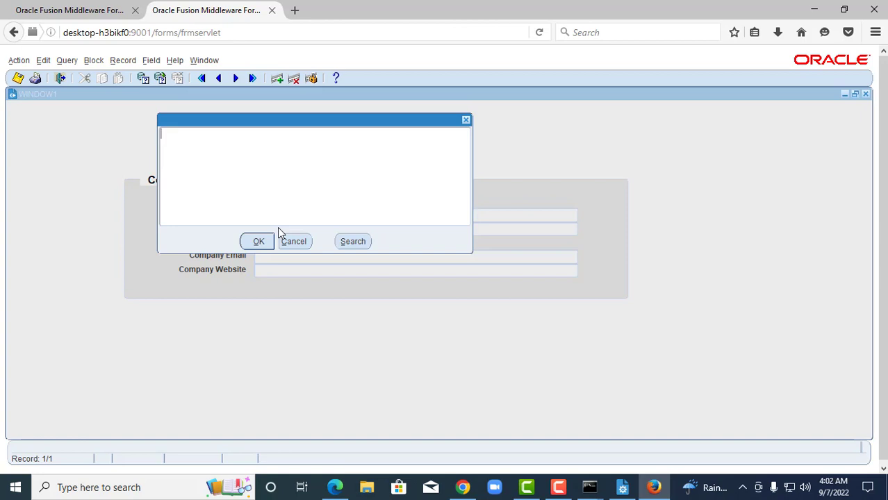
pyautogui.write('flsdfjd;lgflgkjlkfglkf ')
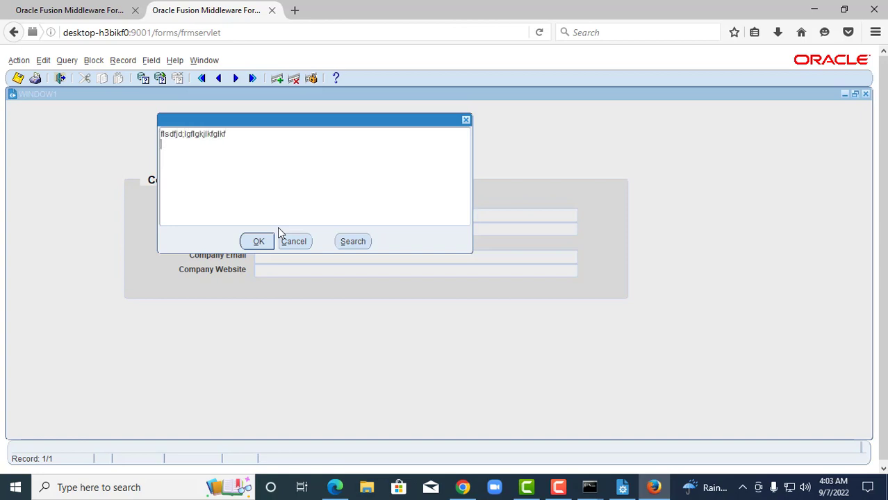
pyautogui.write('bfasdflkjdfjdlf')
pyautogui.press('Return')
pyautogui.write('asdjfajdflkasfja')
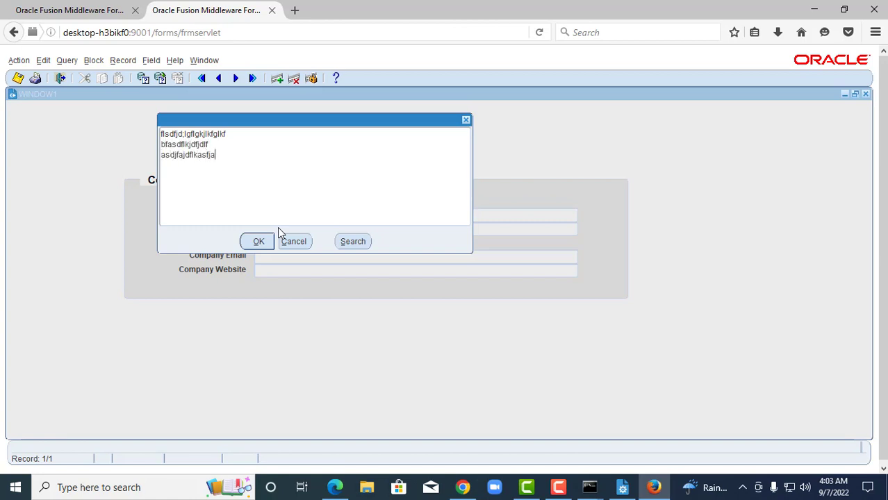
pyautogui.click(258, 241)
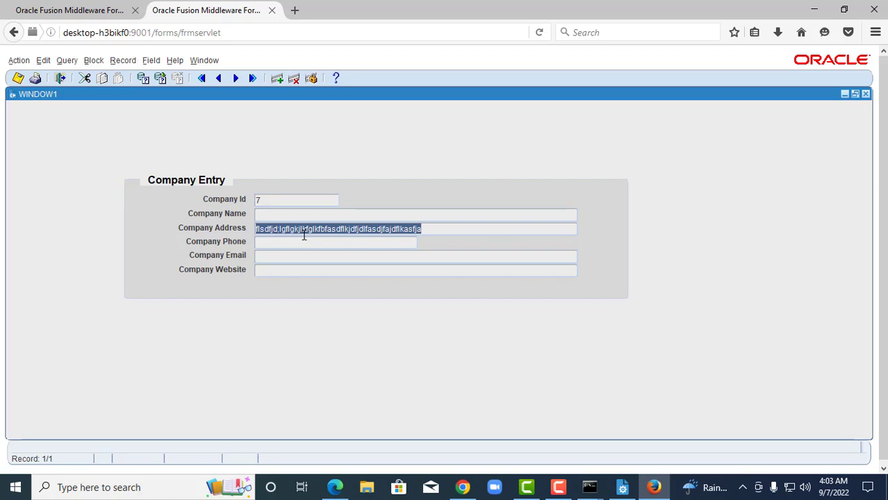
# Commit the record, re-query, and check the saved address on record 3 of 3.
pyautogui.hotkey('ctrl', 'q')
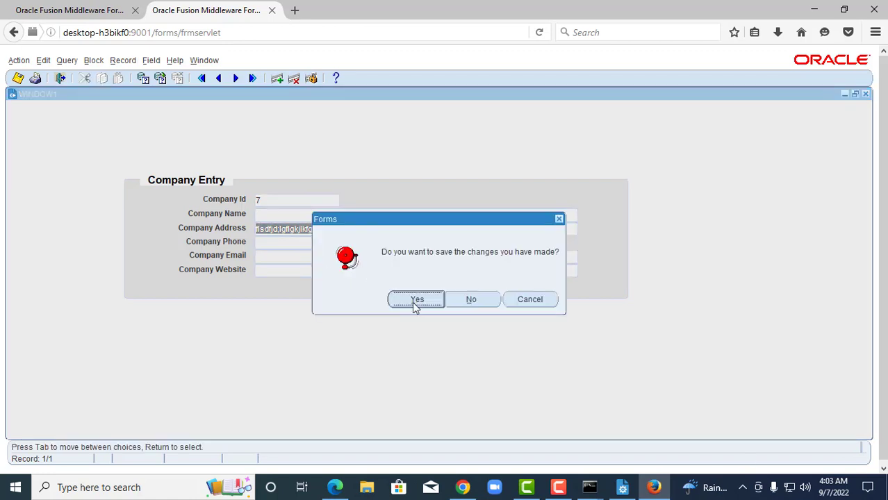
pyautogui.click(414, 300)
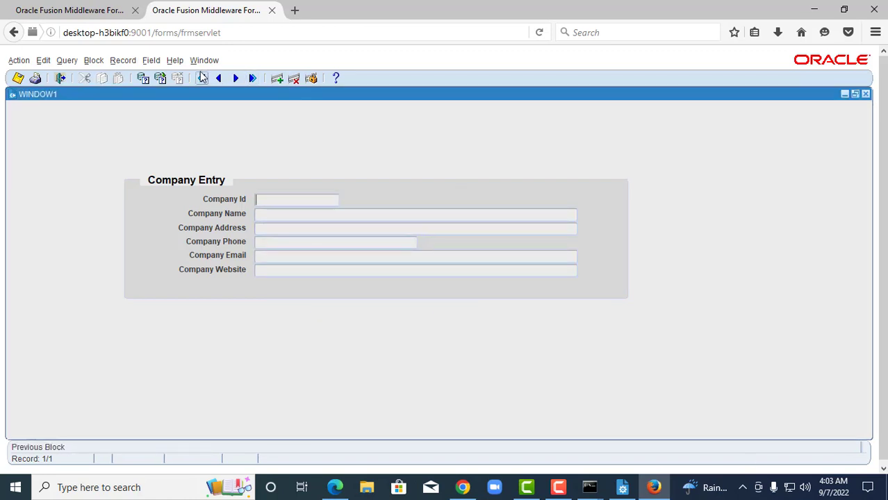
pyautogui.click(160, 79)
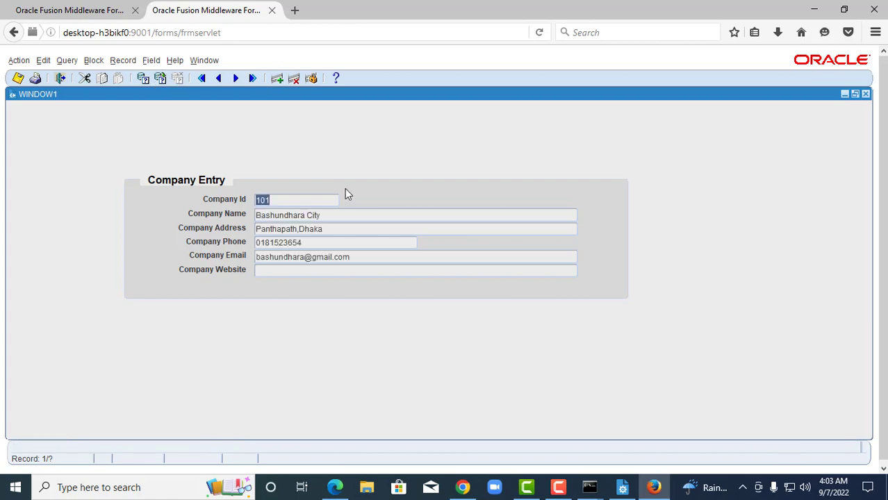
pyautogui.click(241, 82)
pyautogui.click(241, 82)
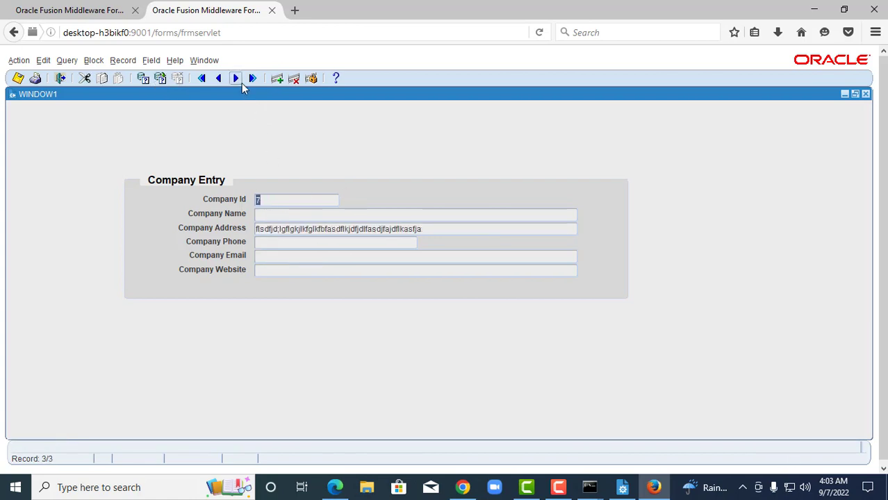
pyautogui.click(453, 229)
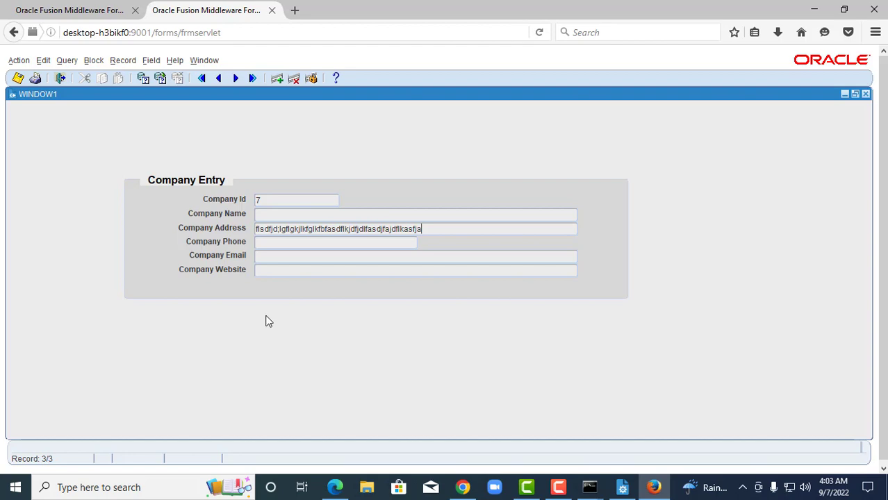
pyautogui.click(335, 487)
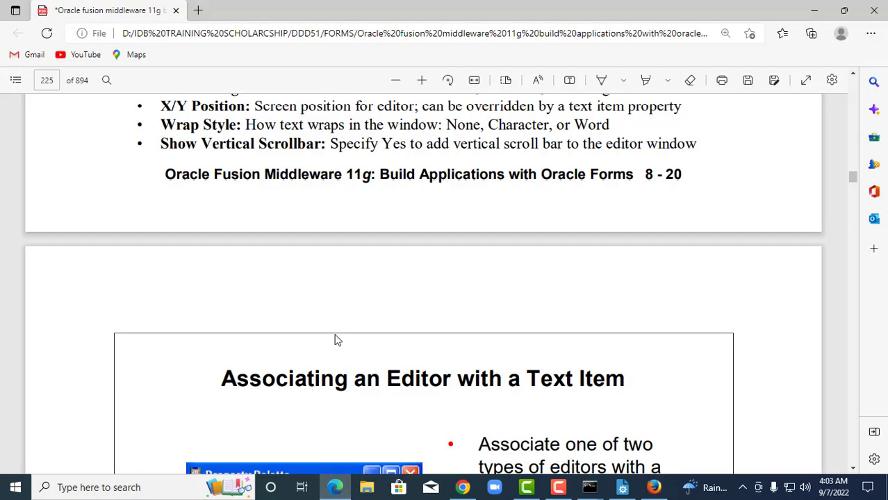
# Scroll the PDF guide to the 'Defining an Editor' section.
pyautogui.scroll(-2, 336, 337)
pyautogui.scroll(5, 347, 310)
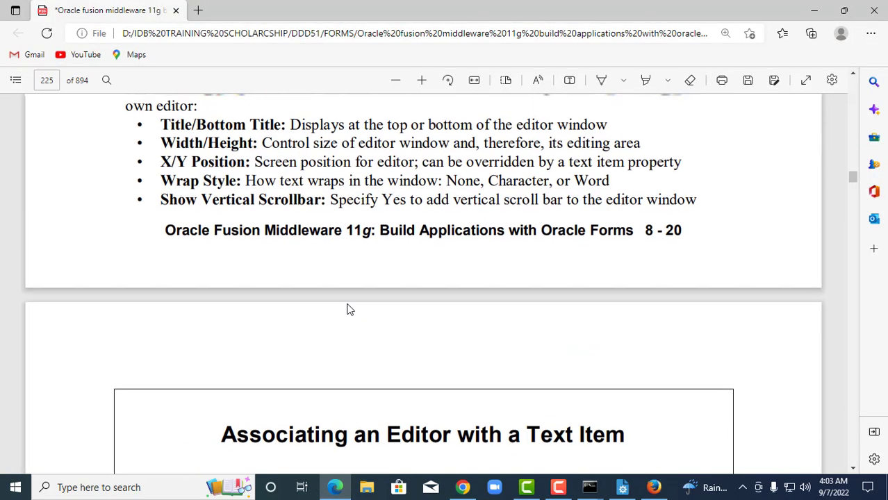
pyautogui.scroll(7, 348, 309)
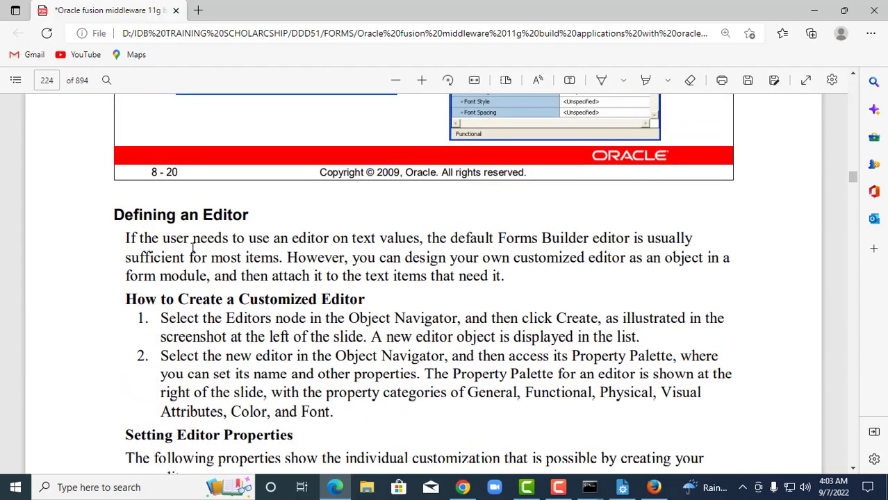
pyautogui.scroll(-2, 192, 248)
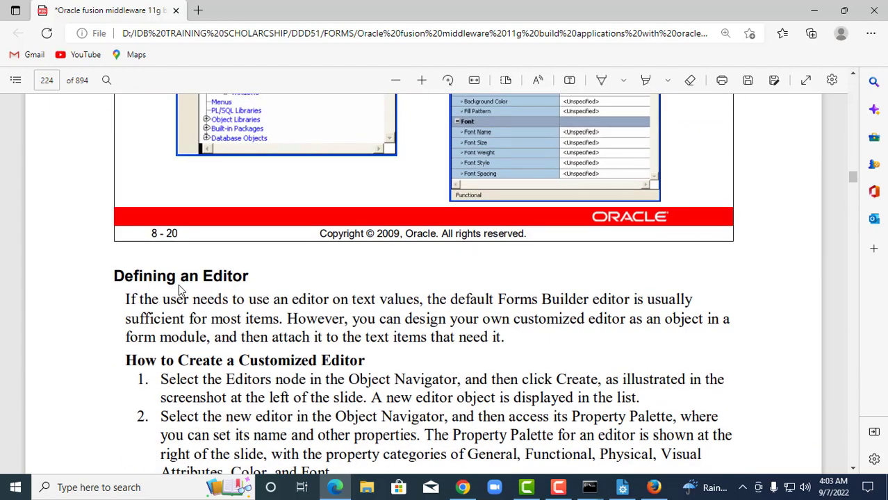
pyautogui.scroll(-2, 223, 285)
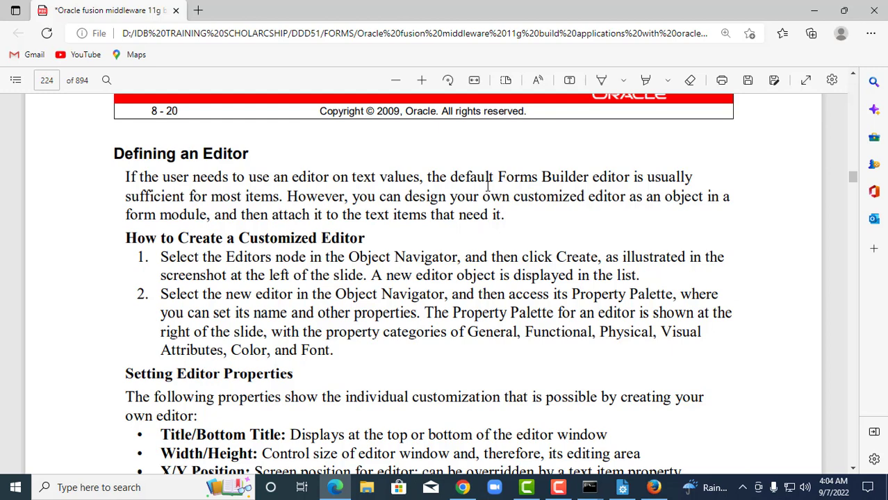
pyautogui.scroll(-1, 401, 201)
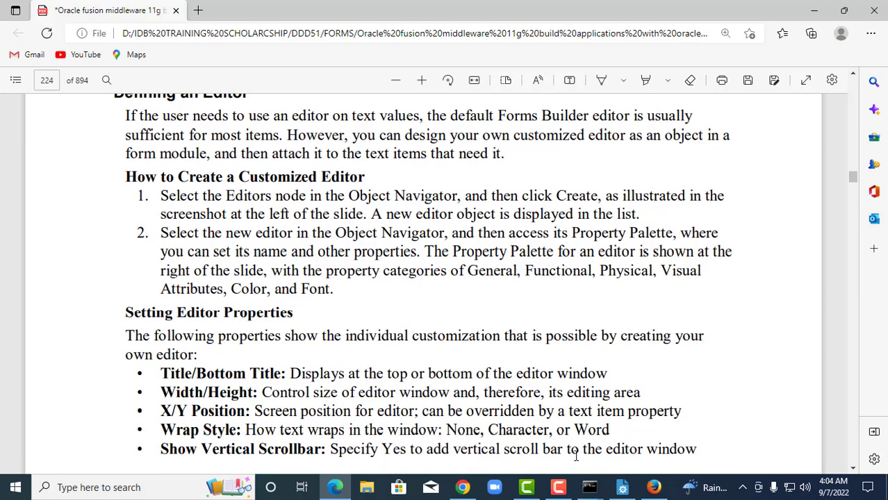
# In Form Builder, float the Property Palette beside the Object Navigator and select Editors.
pyautogui.click(623, 487)
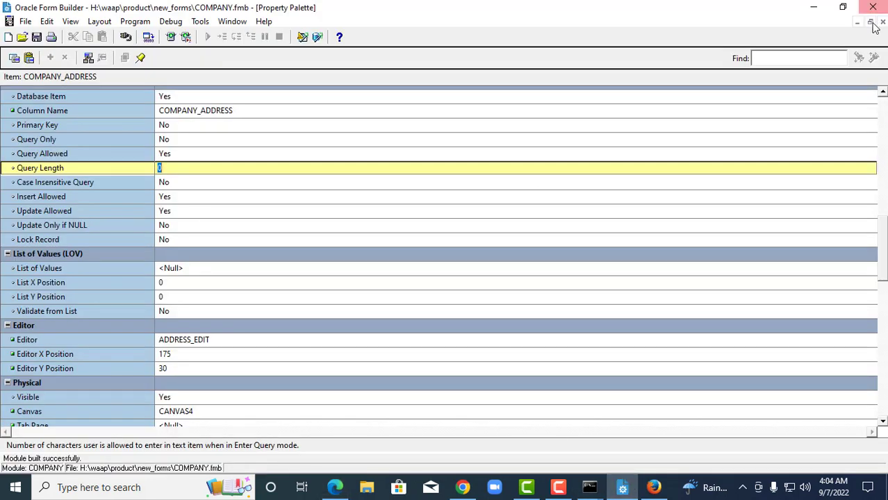
pyautogui.click(870, 21)
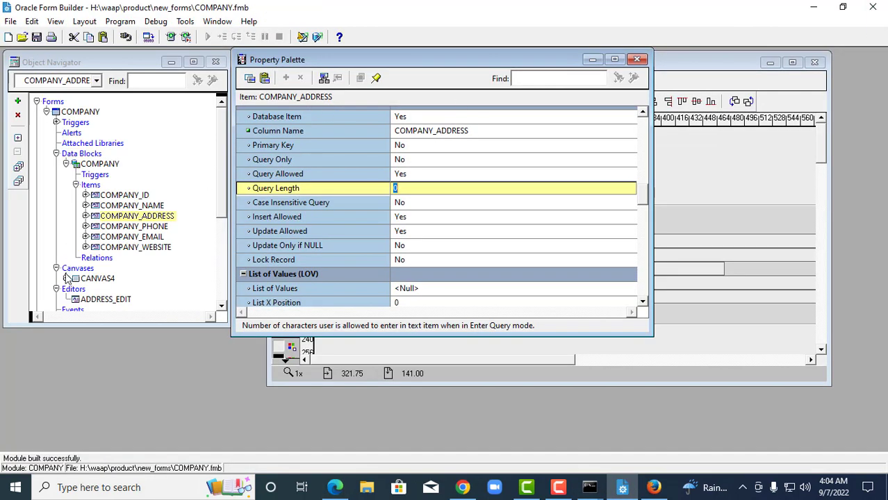
pyautogui.click(73, 290)
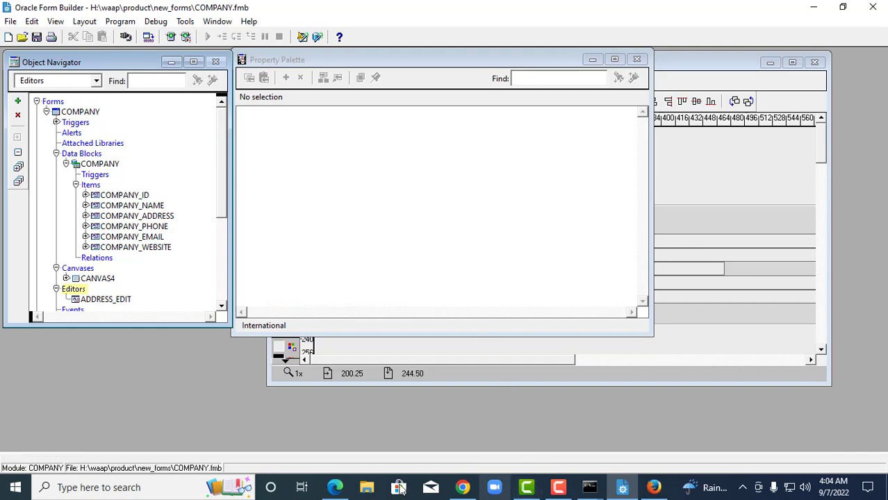
pyautogui.click(335, 487)
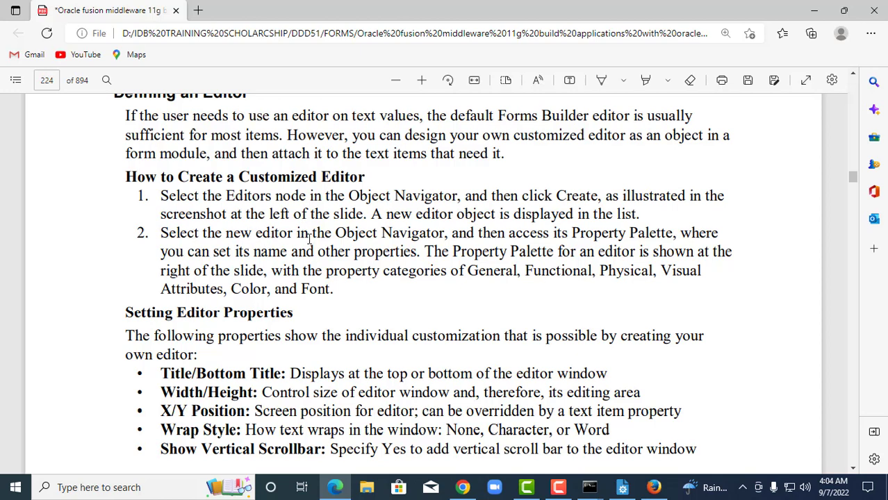
pyautogui.scroll(-2, 405, 238)
pyautogui.scroll(-3, 406, 238)
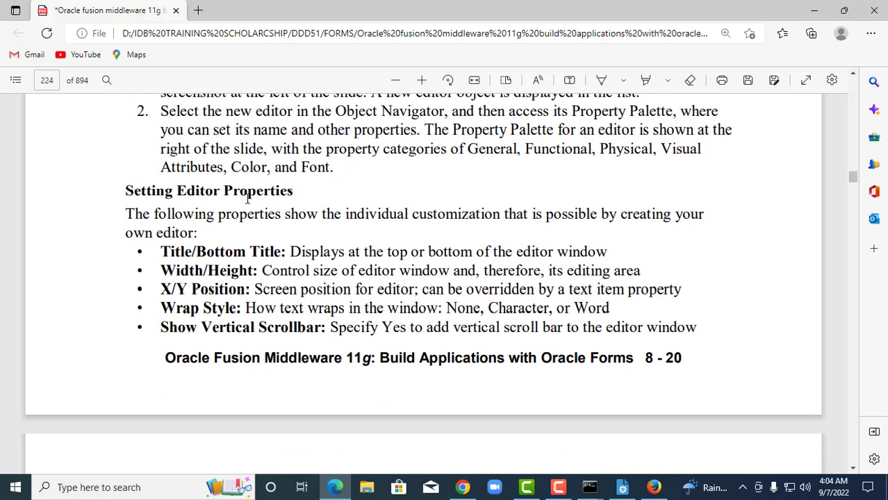
pyautogui.moveTo(126, 193); pyautogui.dragTo(297, 192)
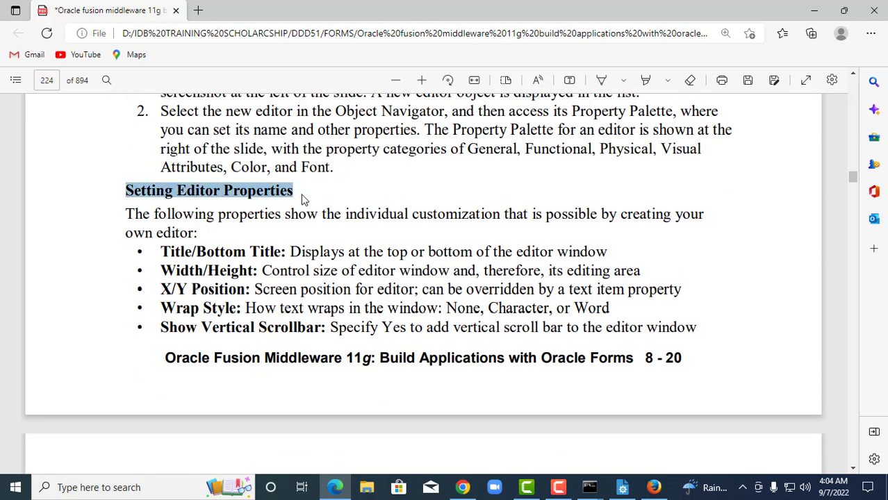
pyautogui.click(415, 201)
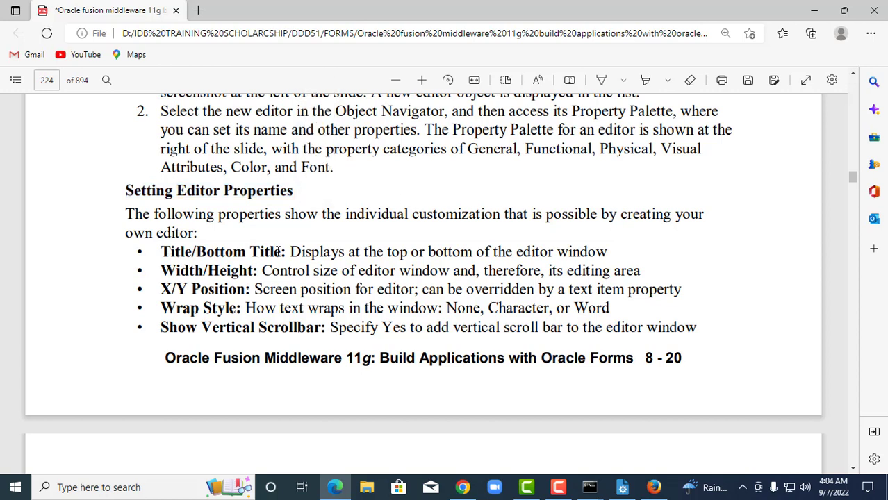
pyautogui.moveTo(290, 252); pyautogui.dragTo(612, 251)
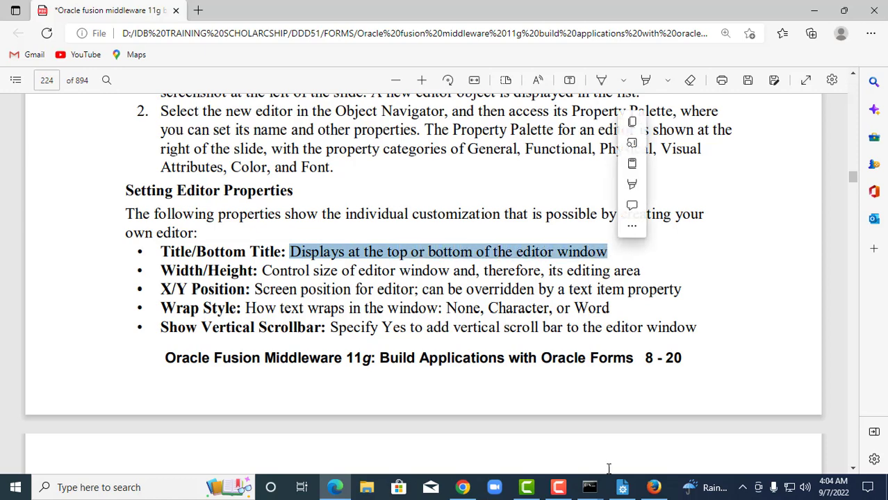
pyautogui.click(622, 488)
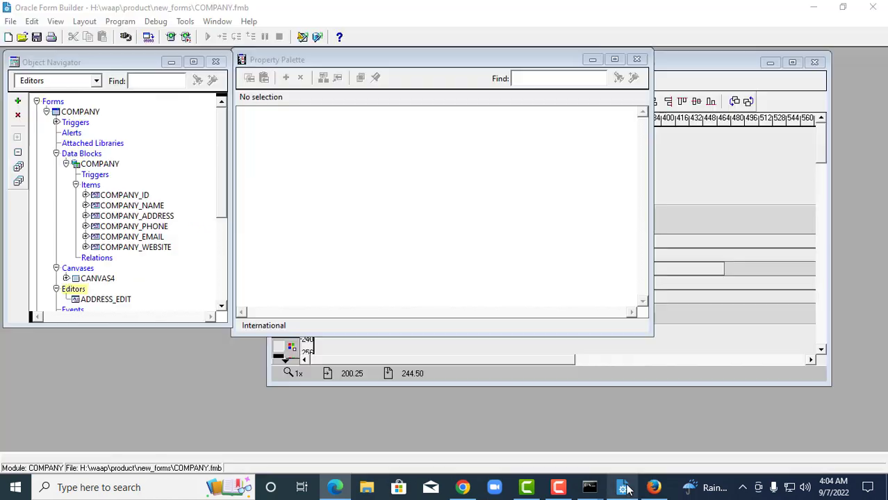
# Review ADDRESS_EDIT's Title, Width 360 and Height 158 properties against the PDF guide.
pyautogui.click(79, 300)
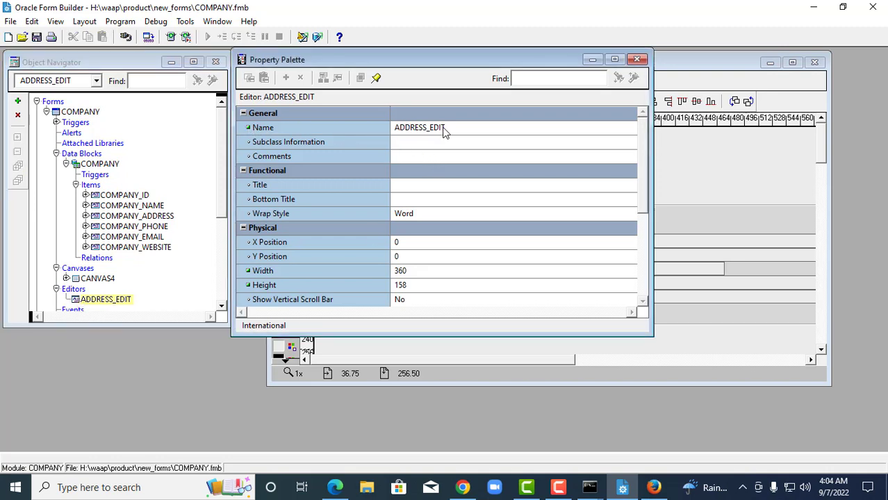
pyautogui.click(412, 185)
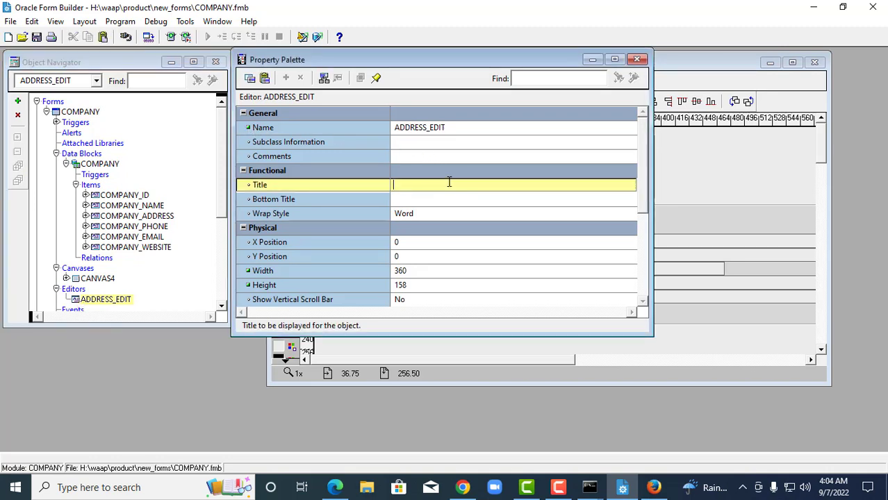
pyautogui.click(335, 488)
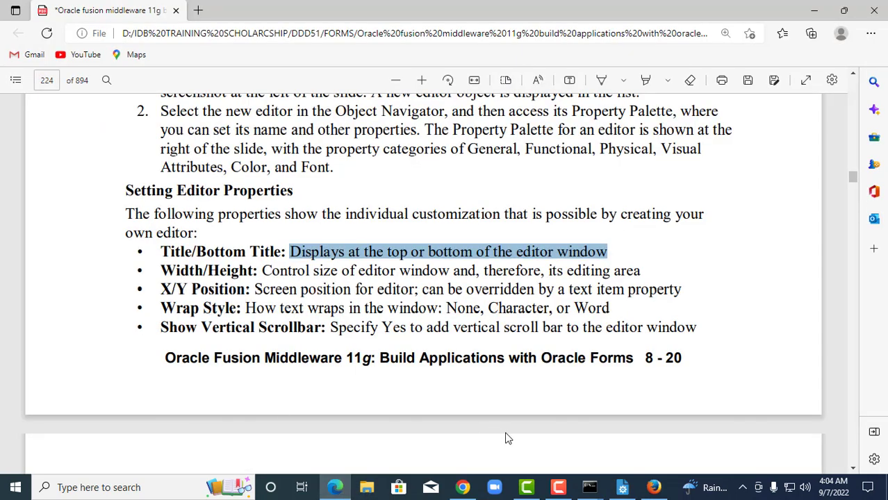
pyautogui.click(622, 488)
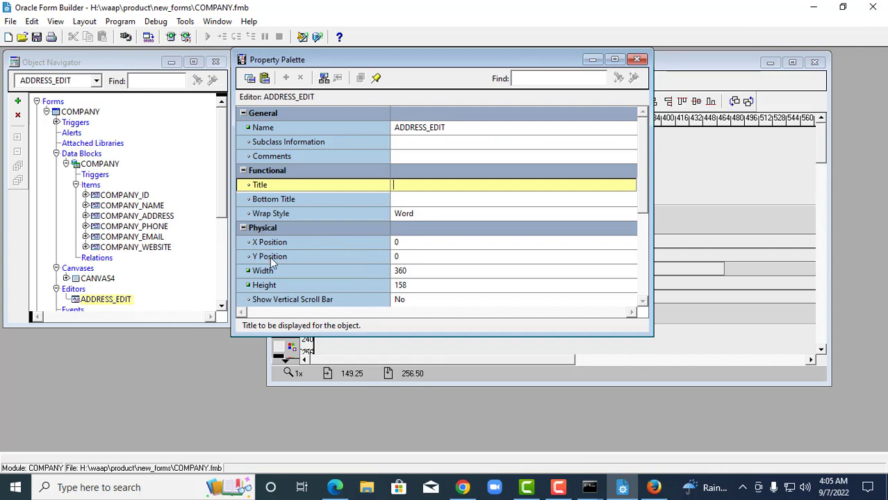
pyautogui.click(420, 273)
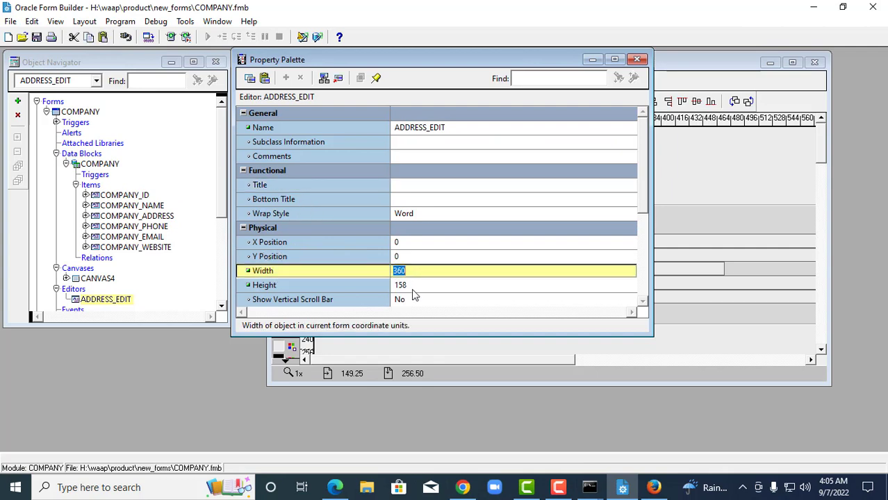
pyautogui.click(416, 286)
pyautogui.click(334, 488)
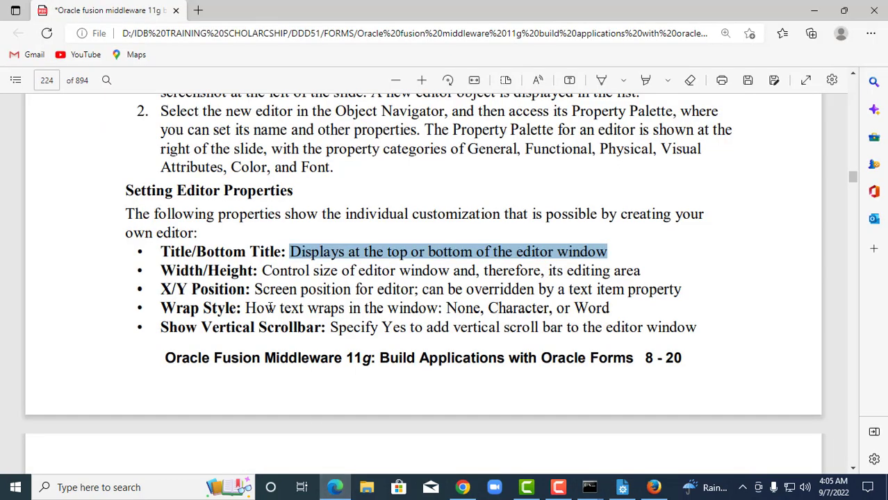
pyautogui.scroll(-1, 271, 308)
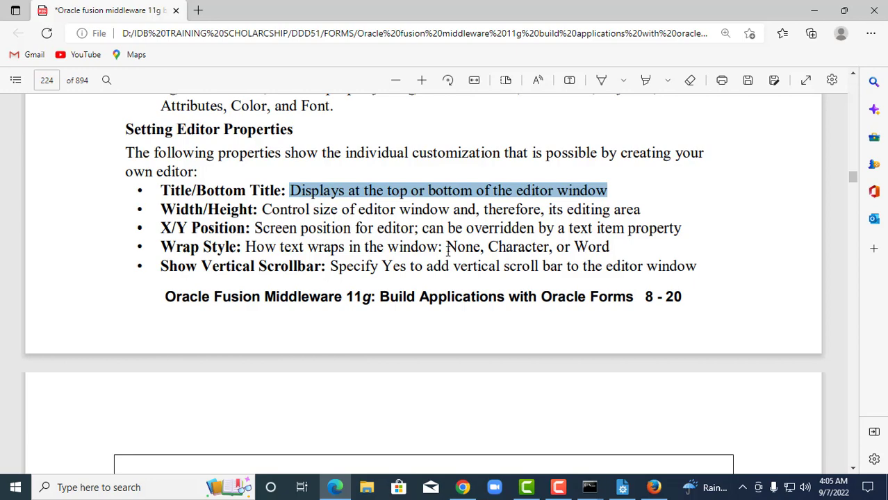
# Highlight the Wrap Style options 'None, Character, or Word' green in the PDF.
pyautogui.moveTo(446, 248); pyautogui.dragTo(611, 249)
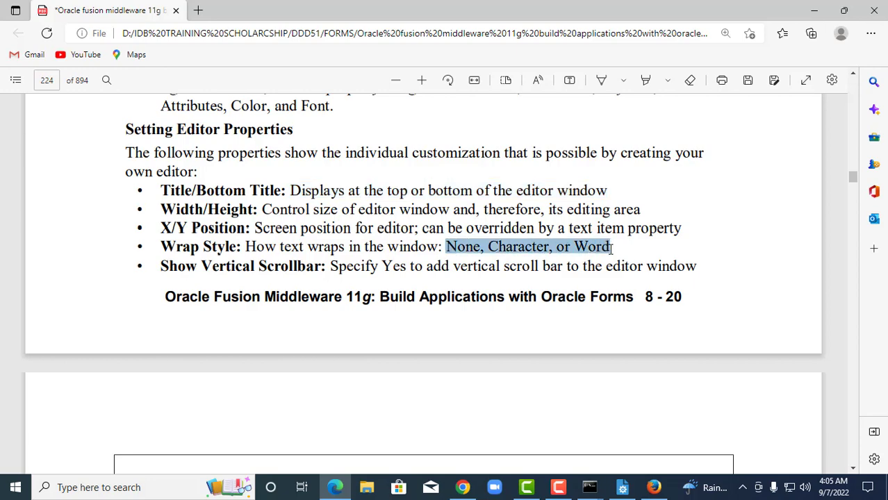
pyautogui.rightClick(575, 251)
pyautogui.moveTo(584, 198)
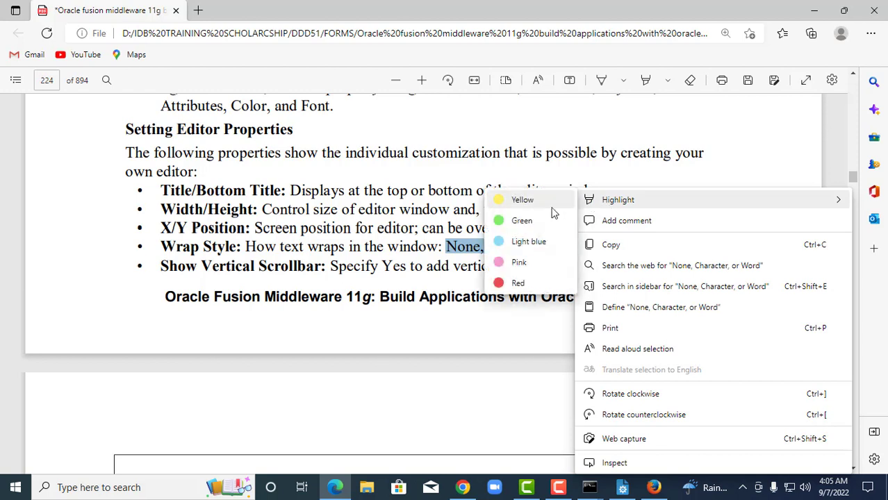
pyautogui.click(537, 221)
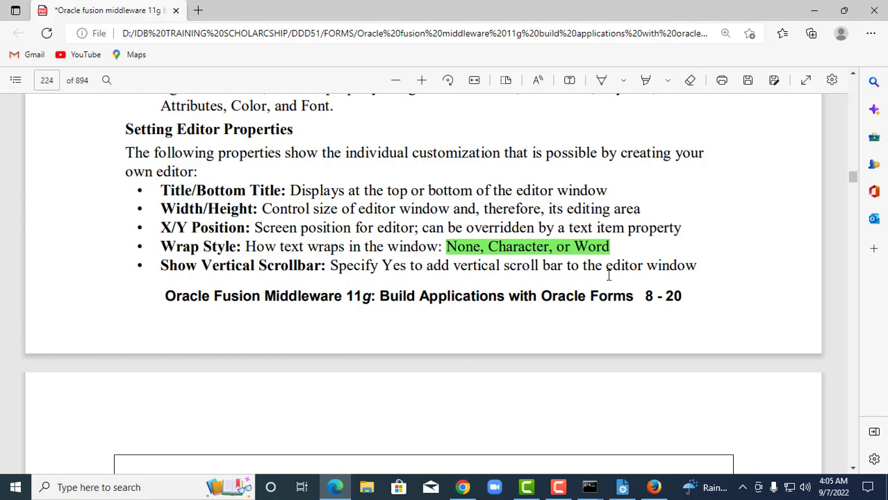
# Check the editor's vertical scroll bar property, then scroll the PDF toward page 225.
pyautogui.click(624, 487)
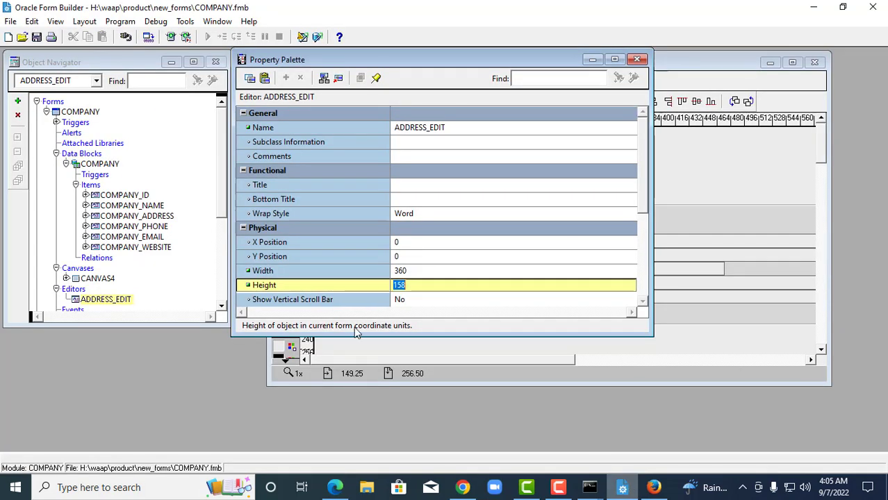
pyautogui.click(412, 301)
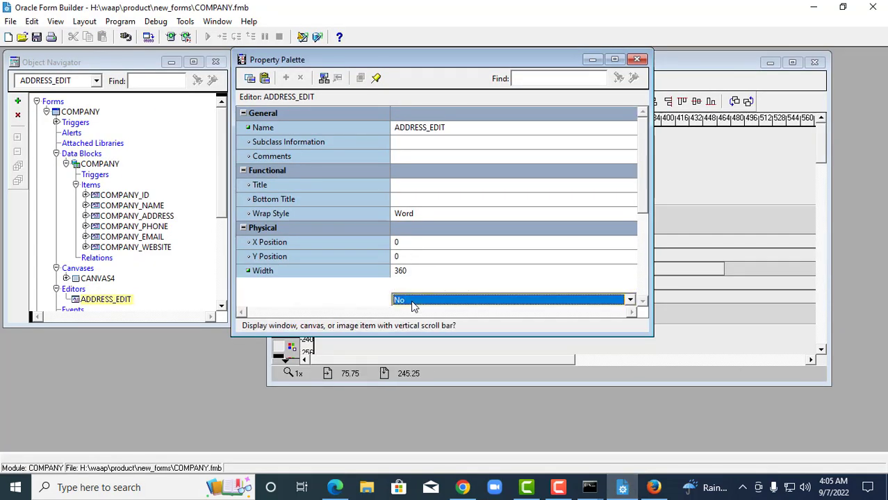
pyautogui.moveTo(643, 188); pyautogui.dragTo(641, 210)
pyautogui.click(337, 486)
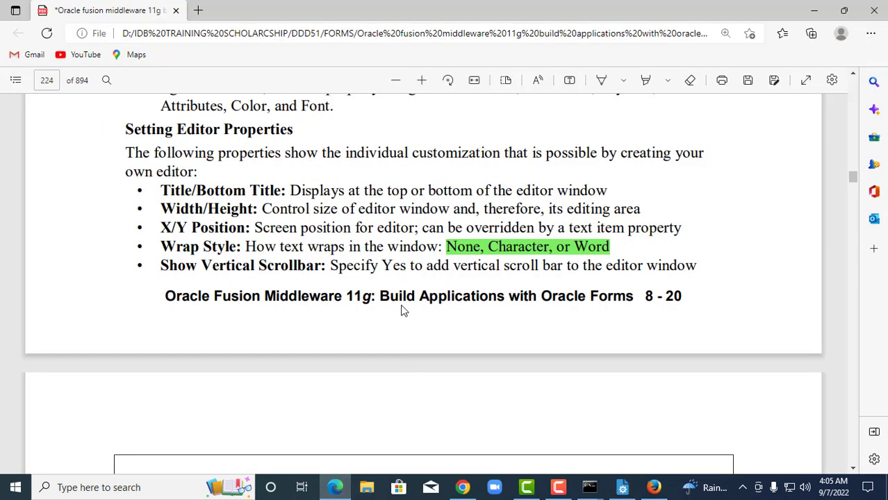
pyautogui.scroll(-5, 403, 310)
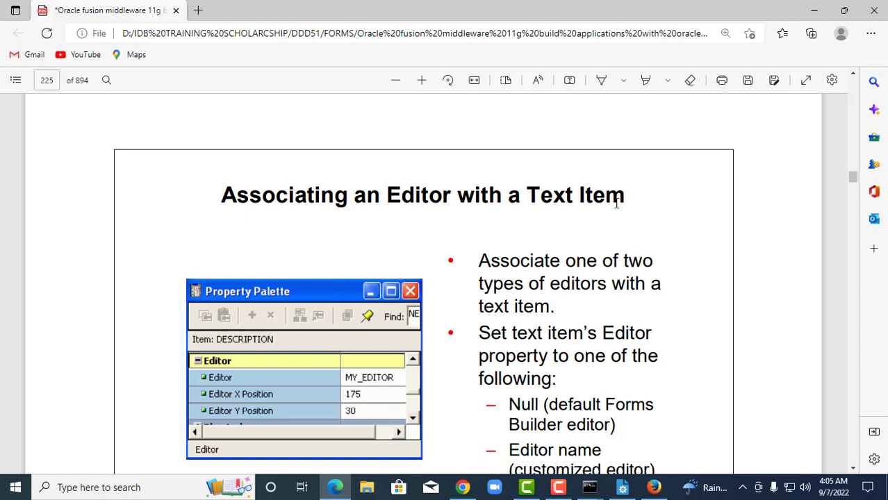
# Close the ADDRESS_EDIT palette and set COMPANY_NAME's Editor property to ADDRESS_EDIT.
pyautogui.scroll(-2, 616, 203)
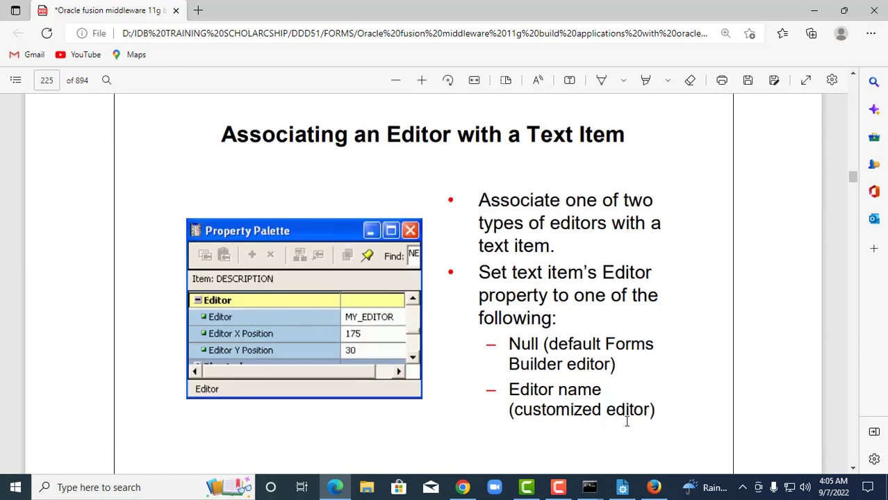
pyautogui.click(622, 488)
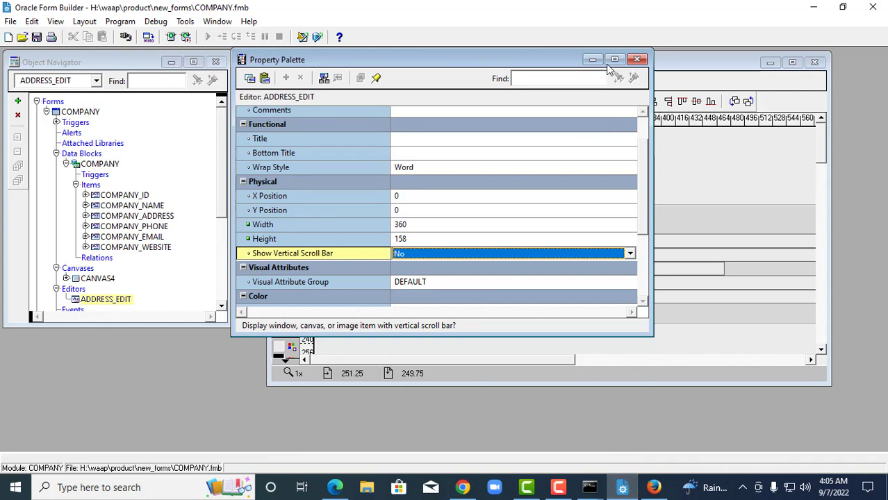
pyautogui.click(636, 59)
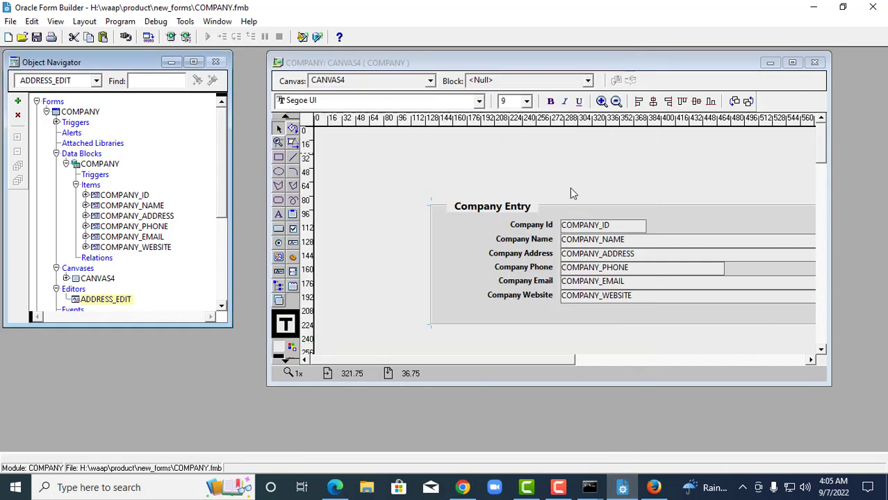
pyautogui.click(615, 258)
pyautogui.click(598, 239)
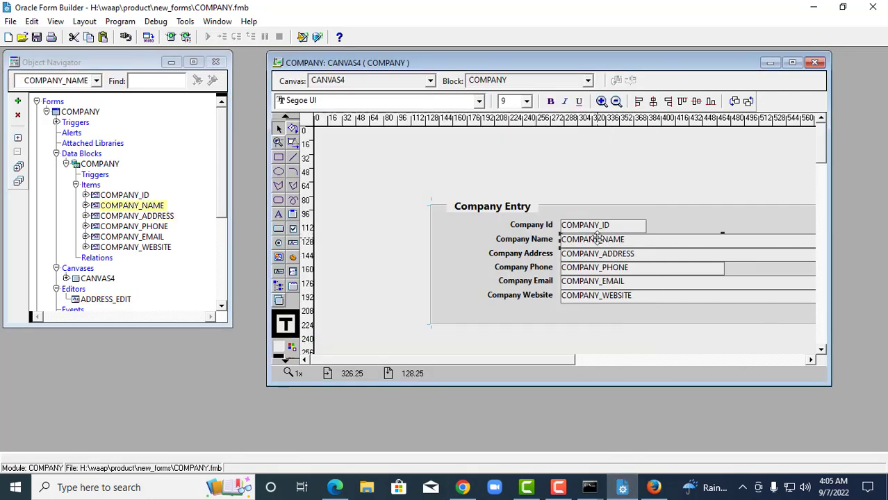
pyautogui.doubleClick(598, 239)
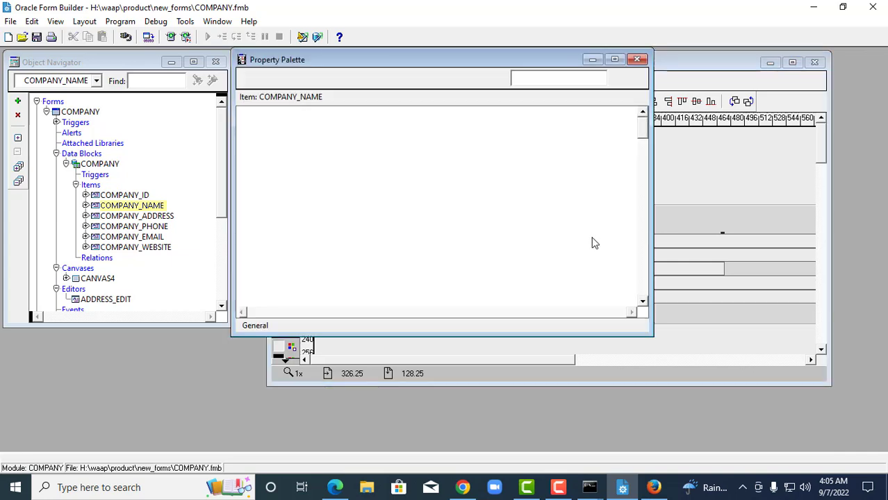
pyautogui.moveTo(642, 138); pyautogui.dragTo(627, 200)
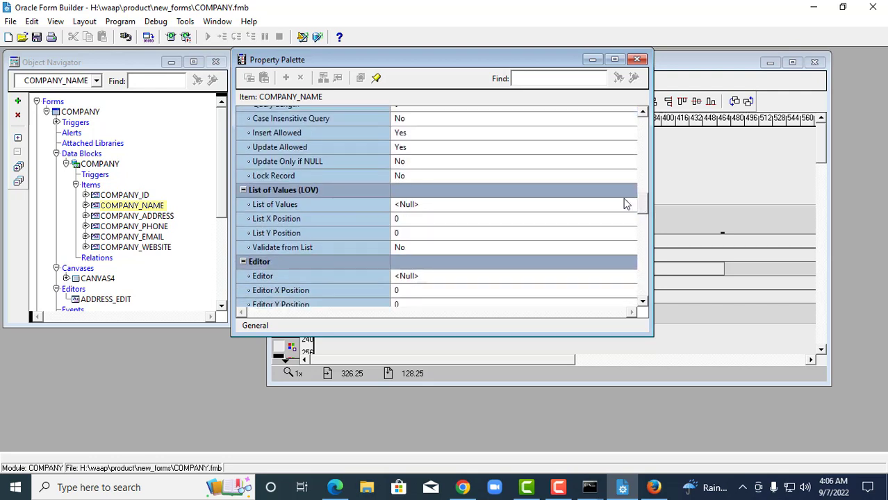
pyautogui.click(416, 279)
pyautogui.click(417, 278)
pyautogui.click(419, 299)
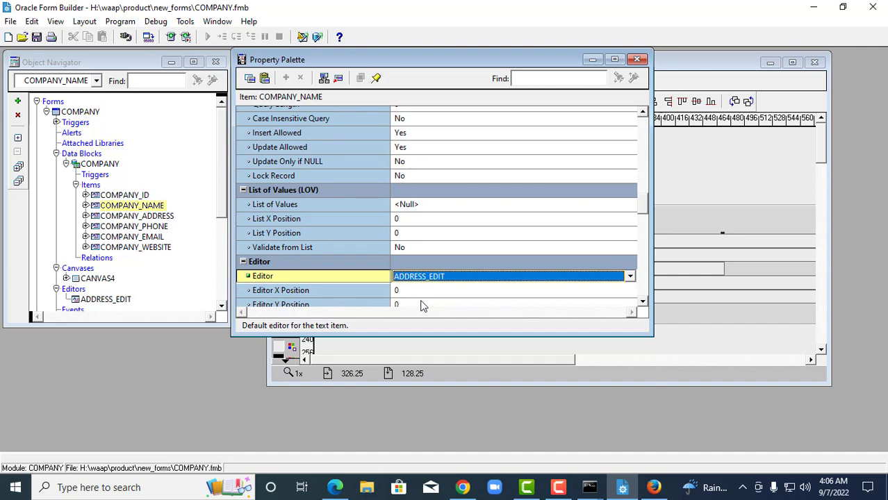
pyautogui.click(637, 59)
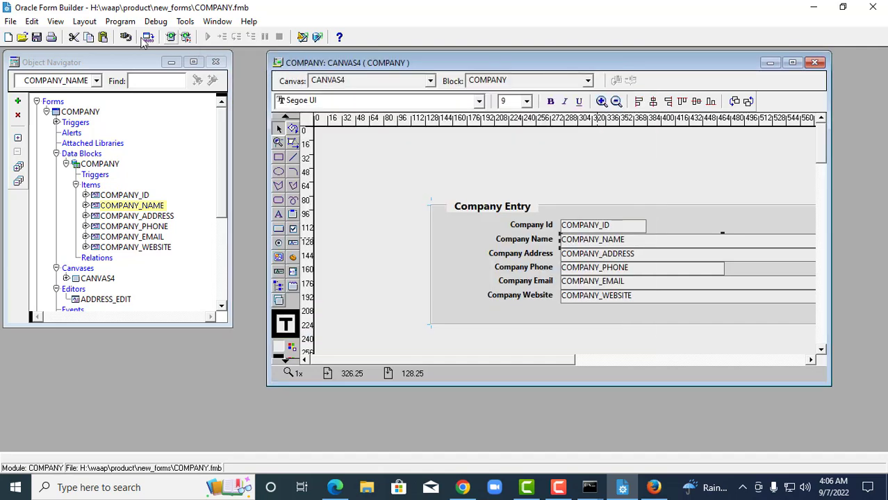
# Save and run the form, entering Company Id 8 and name 'Dot Com Systems' via the editor.
pyautogui.click(36, 37)
pyautogui.click(173, 37)
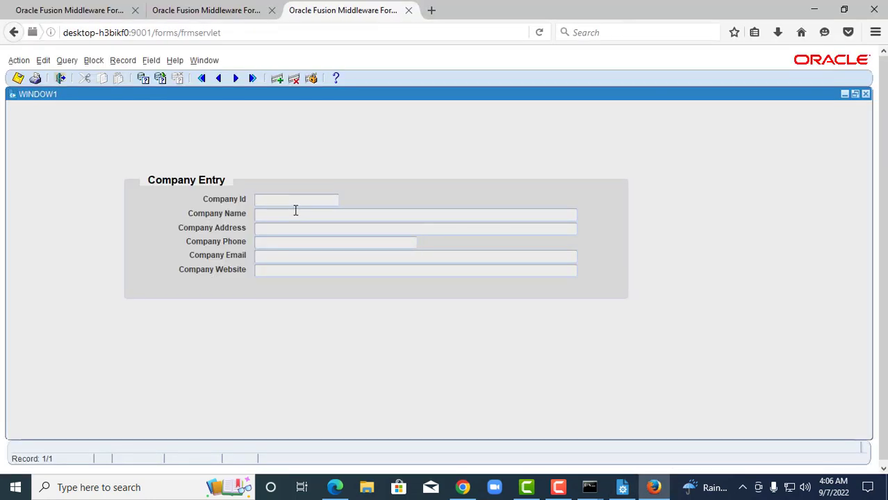
pyautogui.write('8')
pyautogui.press('Tab')
pyautogui.hotkey('ctrl', 'l')
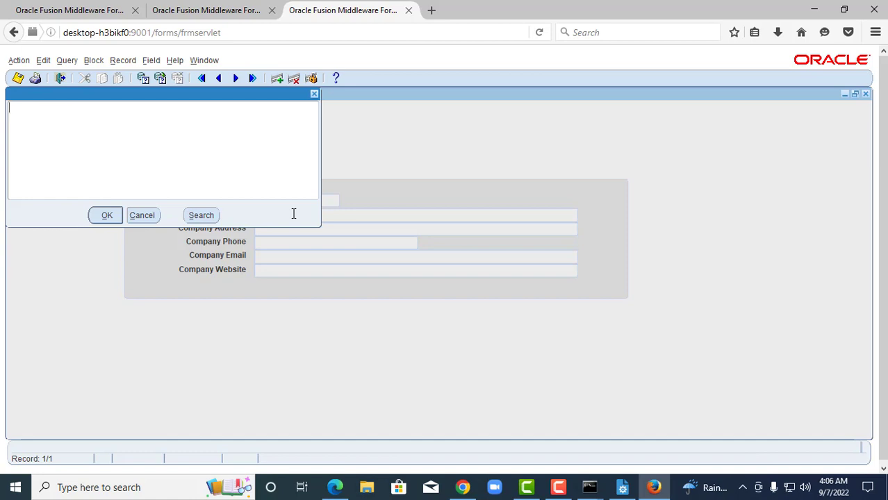
pyautogui.write('Dot Com Systemp')
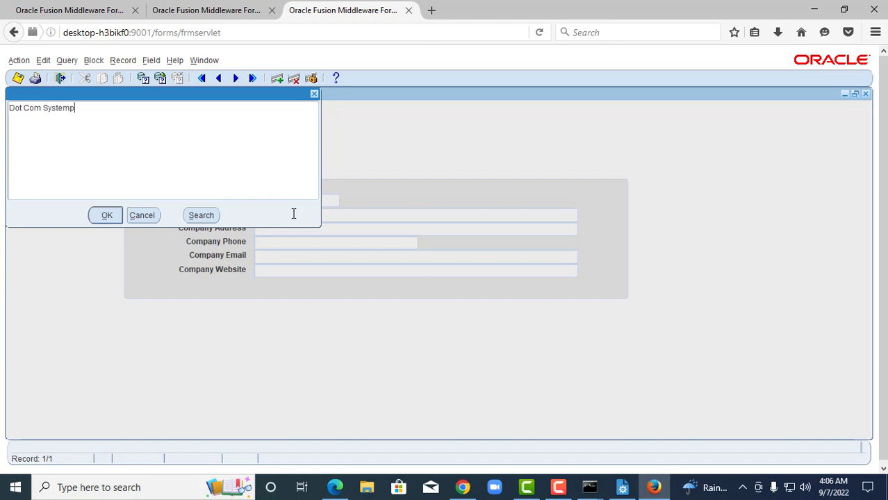
pyautogui.press('BackSpace')
pyautogui.write('s')
pyautogui.click(110, 216)
pyautogui.click(259, 230)
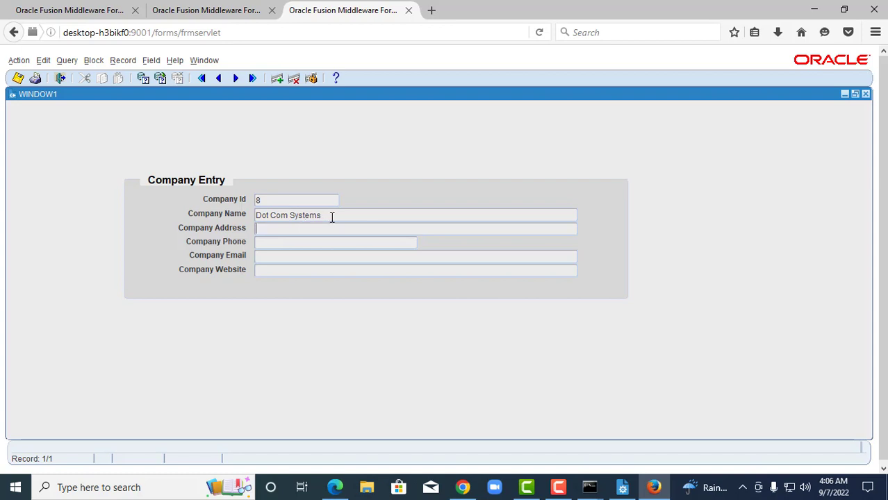
# Replace company 8's name with 'Dot Com systems Ltd' using the custom editor.
pyautogui.click(319, 217)
pyautogui.write('(')
pyautogui.press('BackSpace')
pyautogui.press('BackSpace')
pyautogui.press('BackSpace')
pyautogui.press('BackSpace')
pyautogui.press('BackSpace')
pyautogui.press('BackSpace')
pyautogui.press('BackSpace')
pyautogui.press('BackSpace')
pyautogui.press('BackSpace')
pyautogui.press('BackSpace')
pyautogui.press('BackSpace')
pyautogui.press('BackSpace')
pyautogui.press('BackSpace')
pyautogui.press('BackSpace')
pyautogui.press('BackSpace')
pyautogui.hotkey('ctrl', 'e')
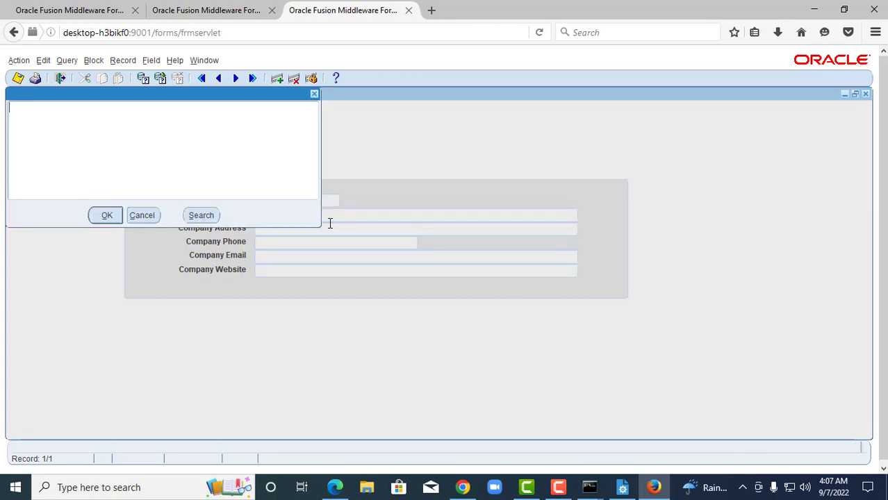
pyautogui.write('Dodt')
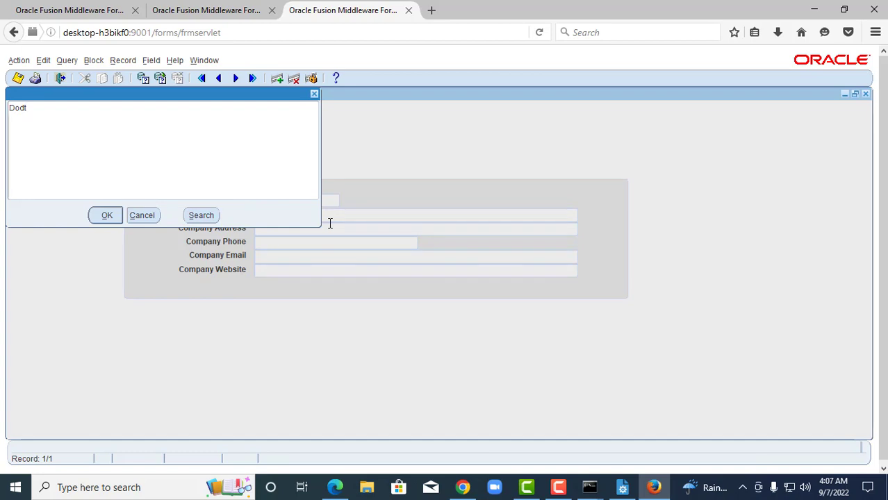
pyautogui.press('BackSpace')
pyautogui.press('BackSpace')
pyautogui.write('t Com')
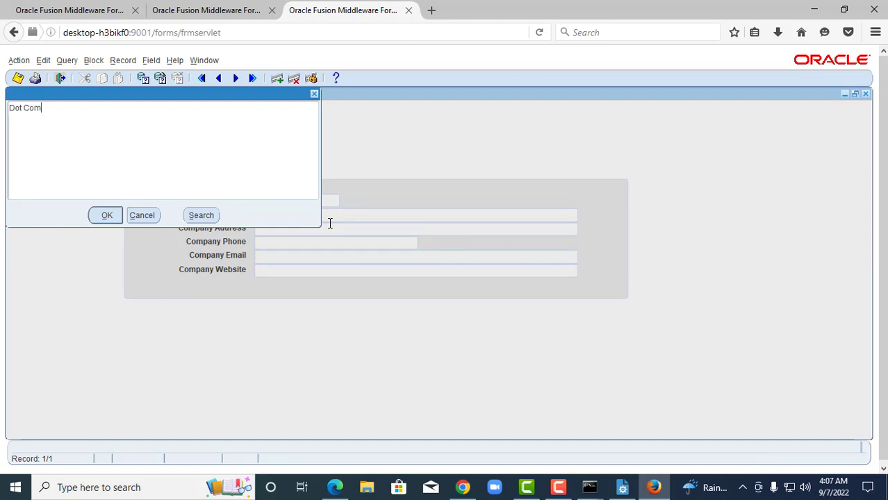
pyautogui.write(' systems Ltd')
pyautogui.click(103, 215)
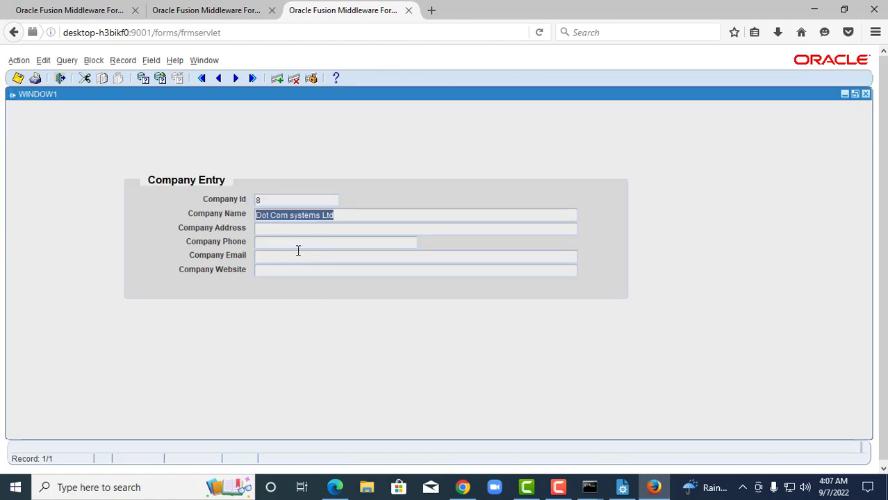
# Save the change, re-query the companies, and browse through the records.
pyautogui.hotkey('shift', 'F7')
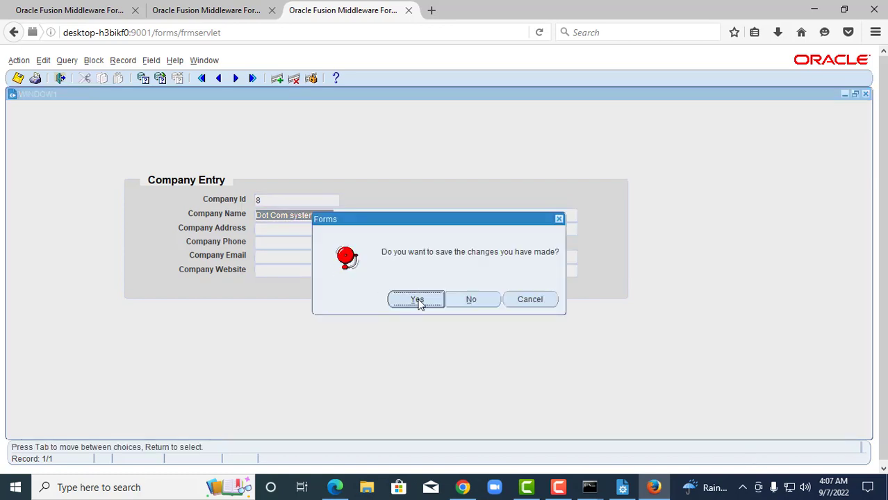
pyautogui.click(417, 299)
pyautogui.click(159, 79)
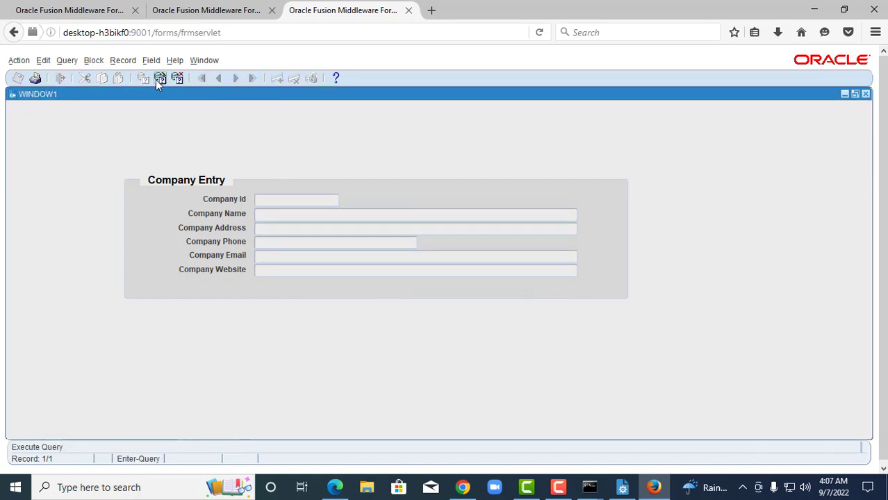
pyautogui.click(220, 80)
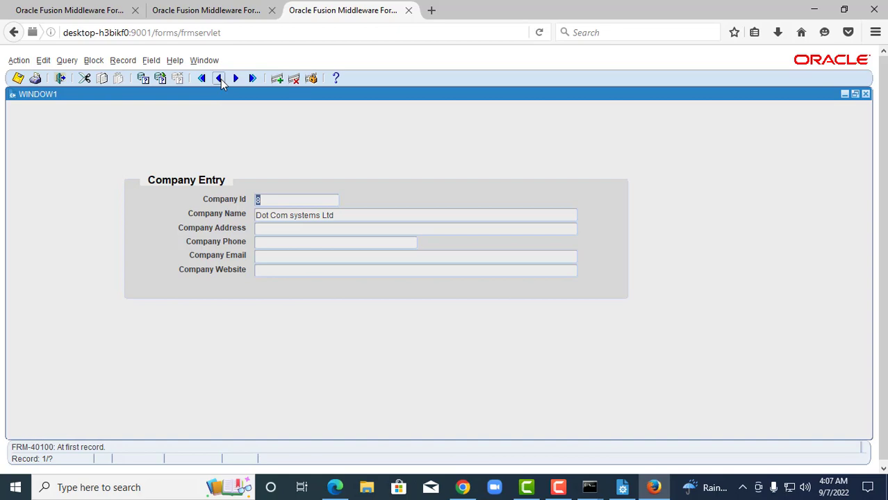
pyautogui.click(236, 78)
pyautogui.click(236, 78)
pyautogui.click(236, 79)
pyautogui.click(237, 78)
pyautogui.click(236, 78)
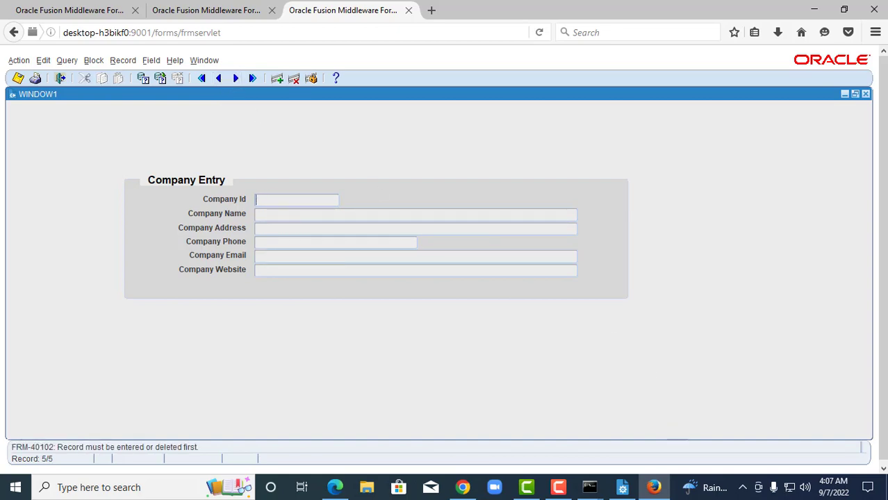
pyautogui.click(348, 489)
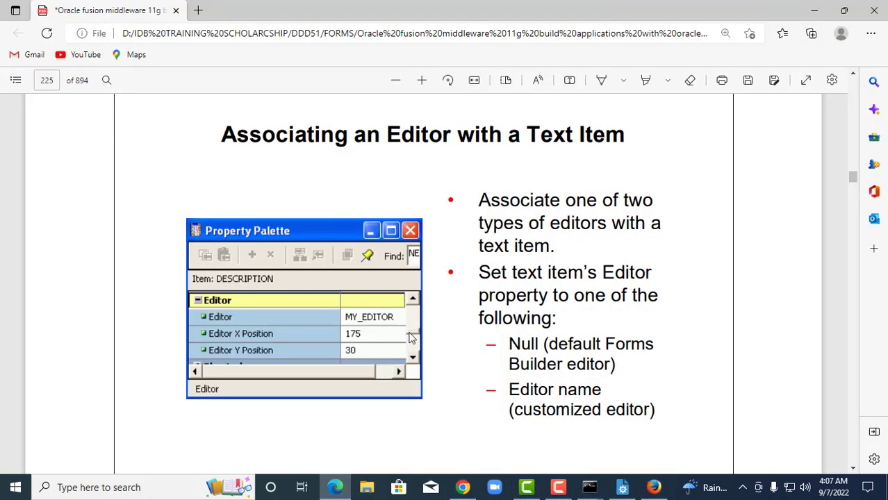
# Scroll the PDF to the page-226 Summary slide on LOVs and editors.
pyautogui.scroll(-10, 417, 313)
pyautogui.scroll(-3, 417, 314)
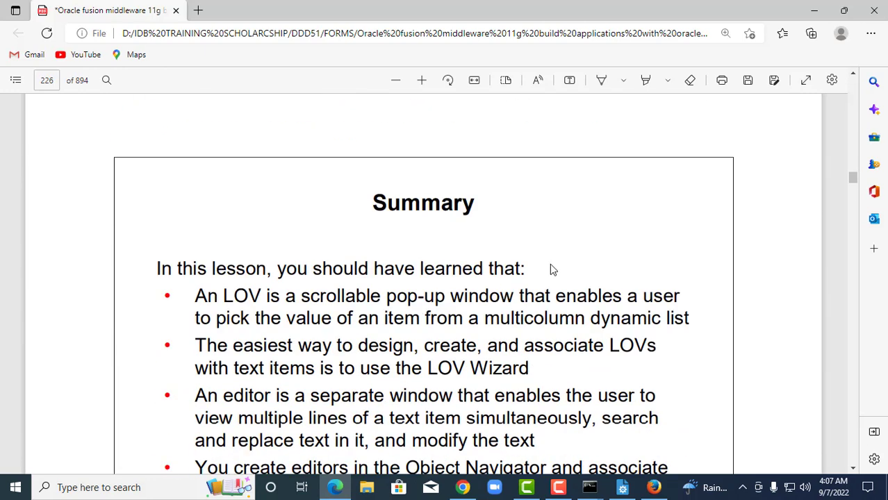
pyautogui.click(559, 487)
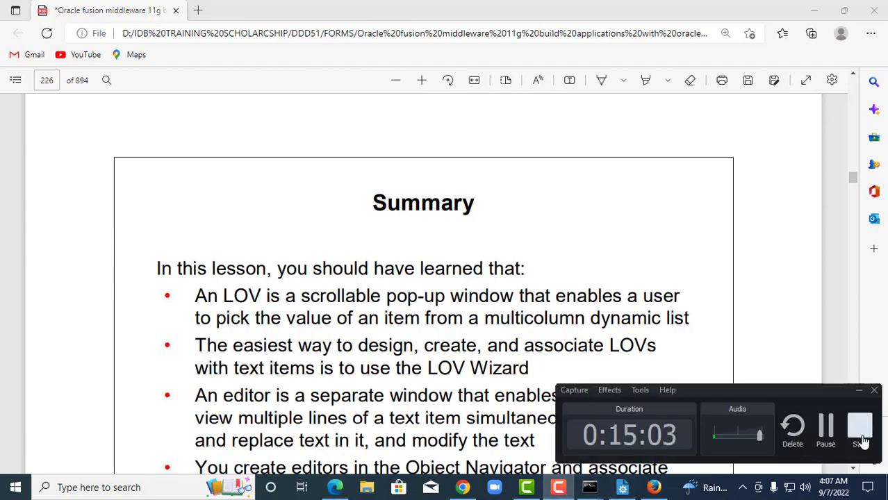